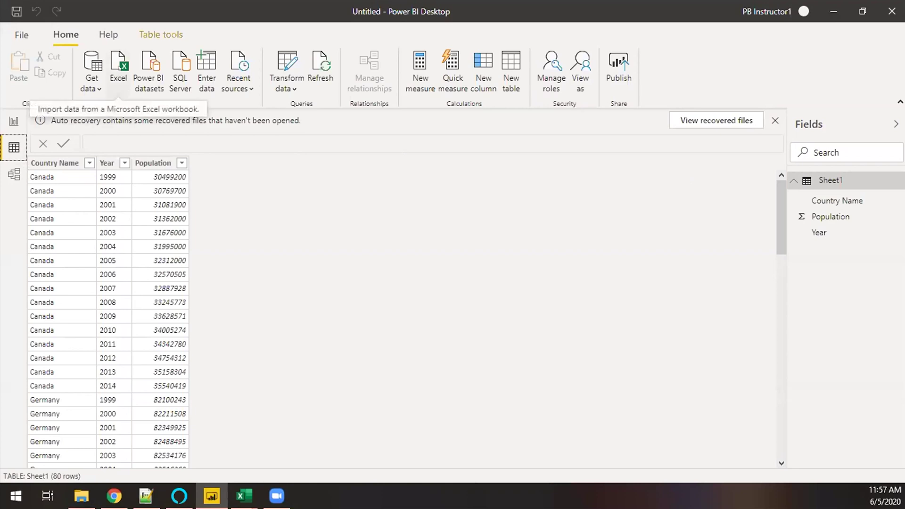
Bring the SQL Data workbook to the front and view its Power Pivot tab
mouse_move(244, 495)
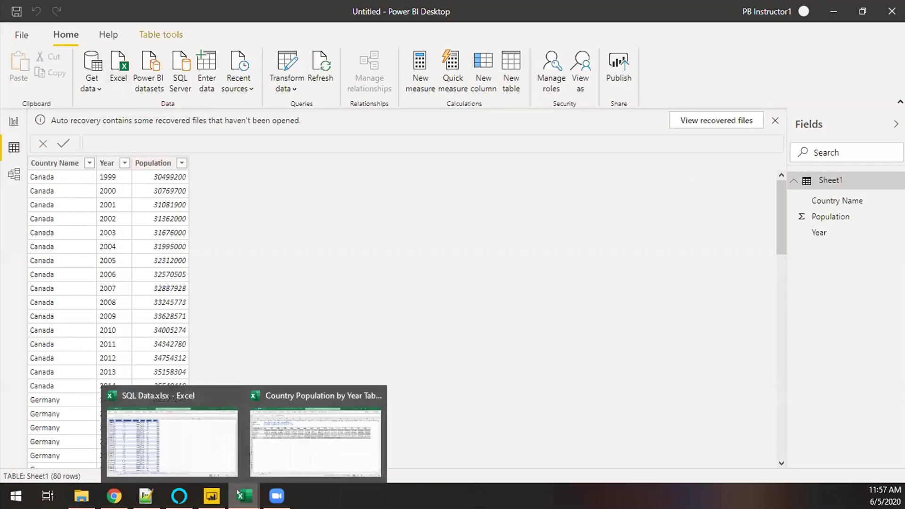
left_click(216, 419)
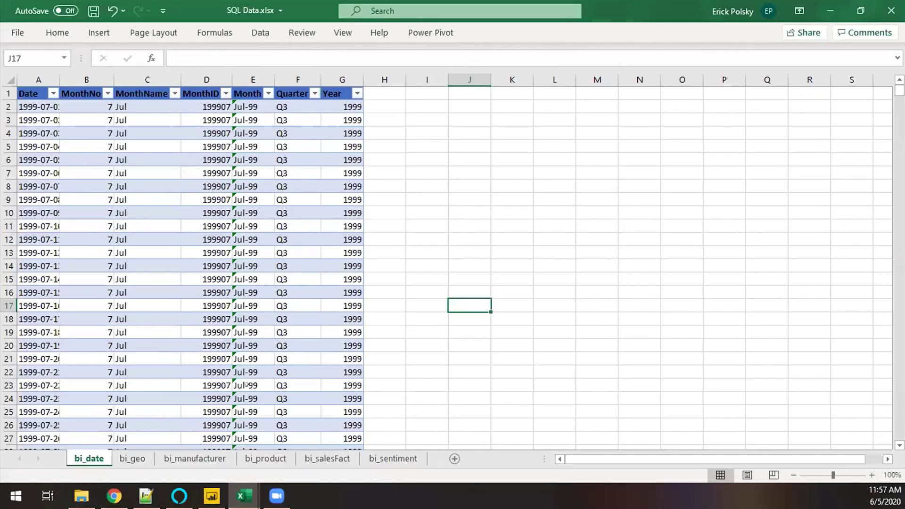
left_click(417, 34)
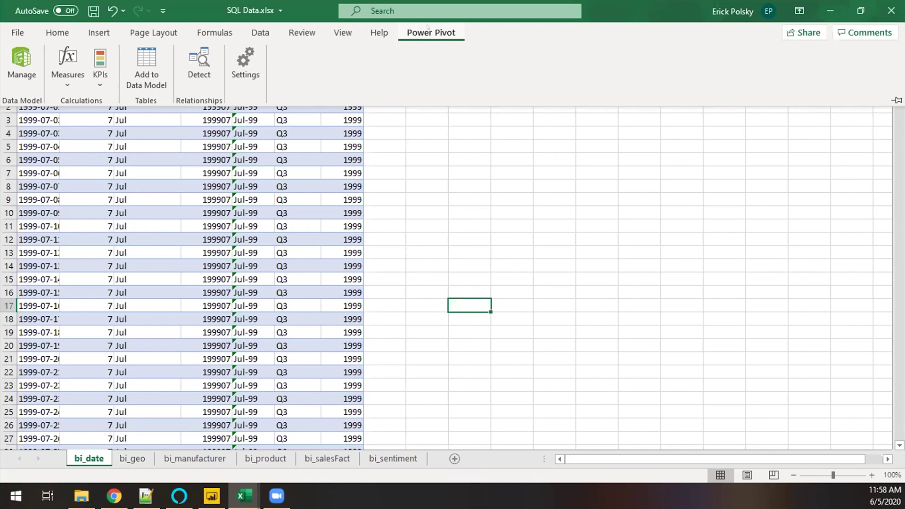
Close SQL Data.xlsx without saving changes, then minimise Excel
left_click(882, 5)
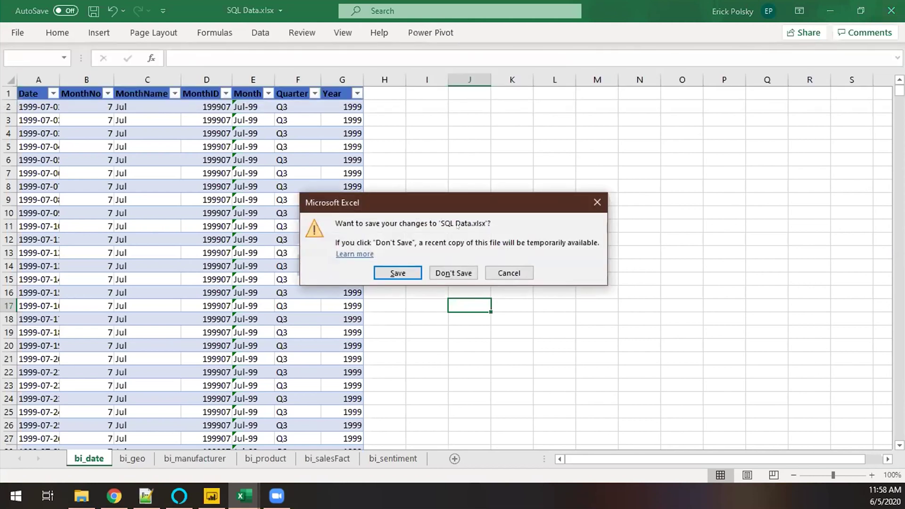
left_click(452, 272)
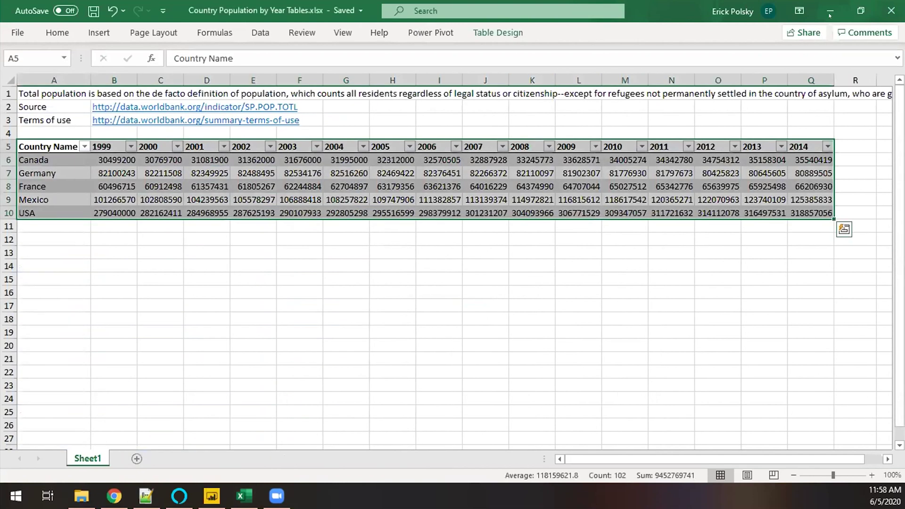
left_click(829, 8)
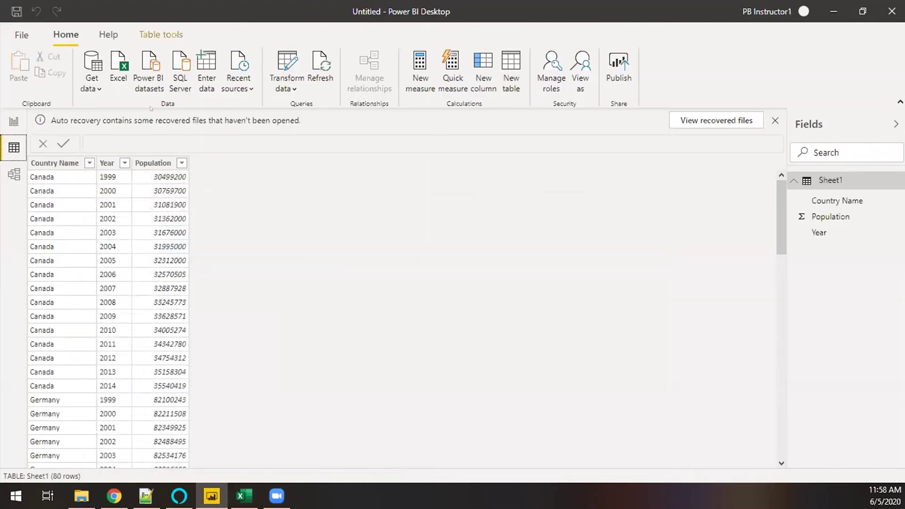
Start an Excel workbook import in Power BI Desktop from SQL Data.xlsx
left_click(118, 68)
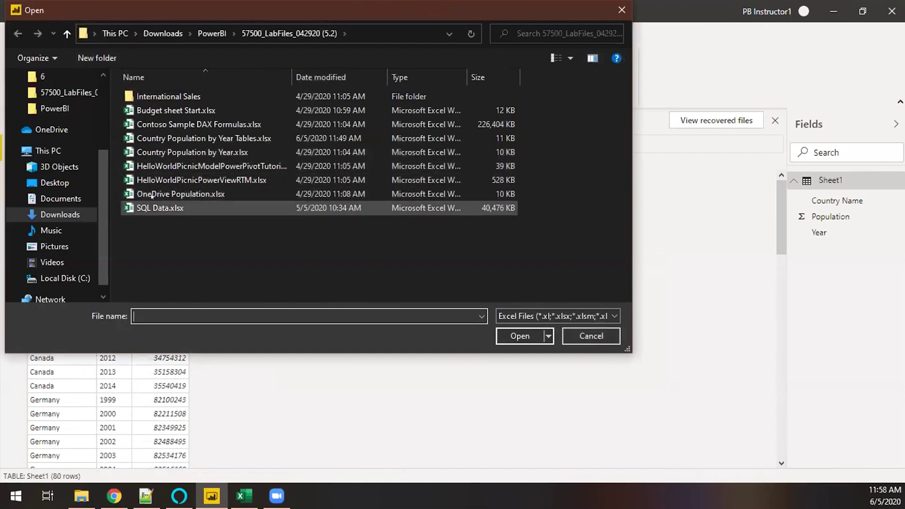
left_click(160, 208)
left_click(520, 336)
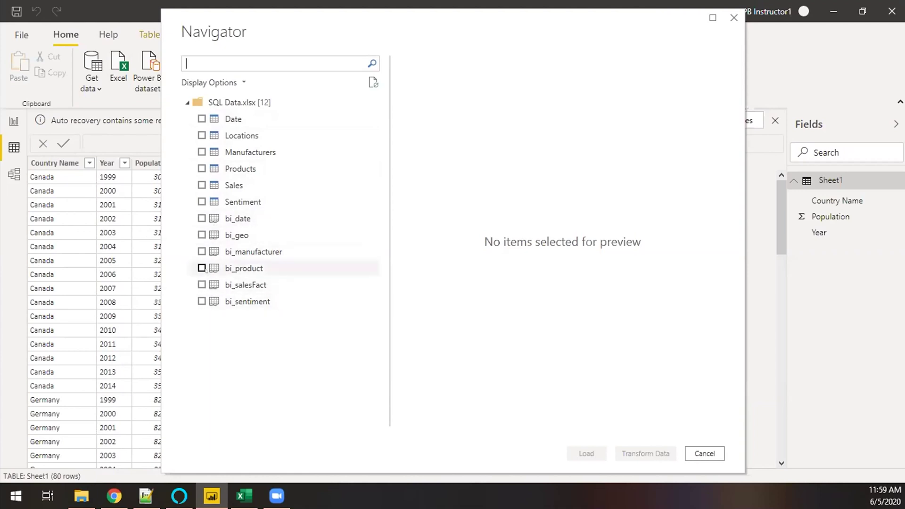
Select bi_date, bi_geo, bi_manufacturer, bi_product and bi_salesFact, and open them for transforming
left_click(202, 218)
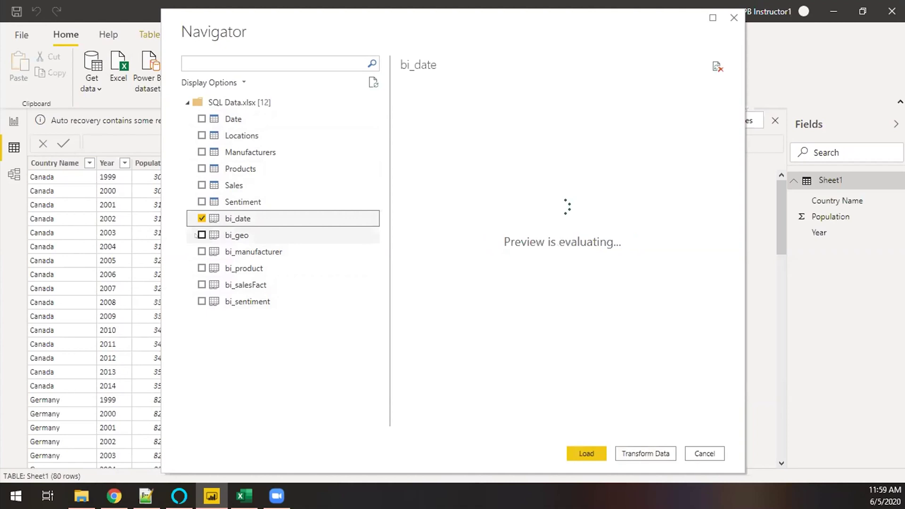
left_click(202, 235)
left_click(202, 251)
left_click(202, 268)
left_click(202, 285)
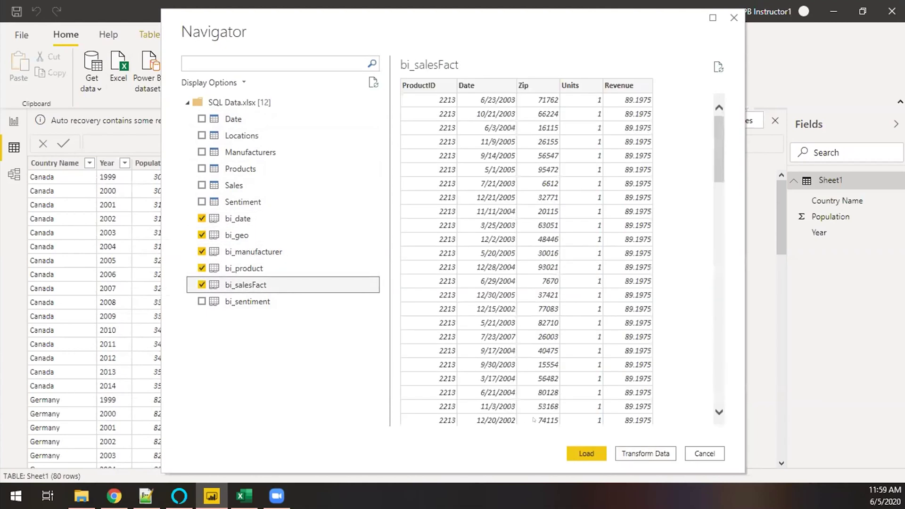
left_click(621, 451)
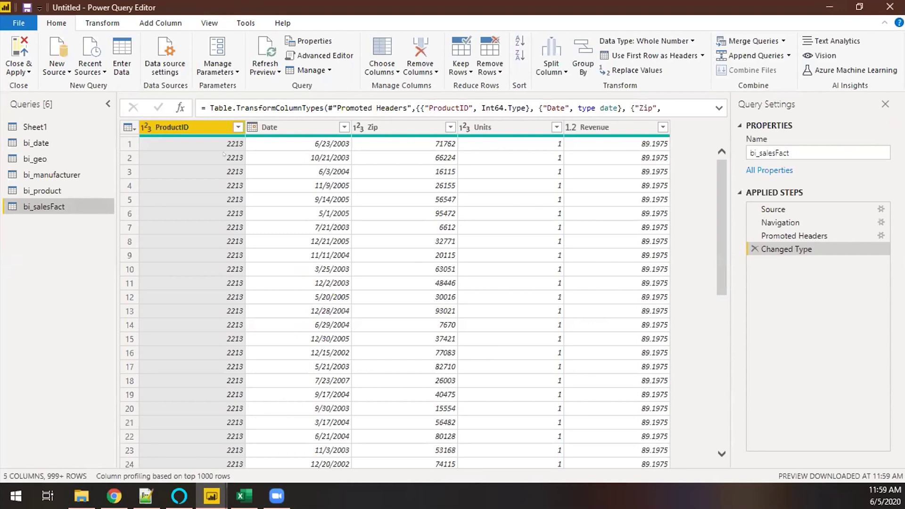
Apply query changes to load the five tables, then review bi_geo's 15,972 errors
mouse_move(259, 133)
left_click(19, 47)
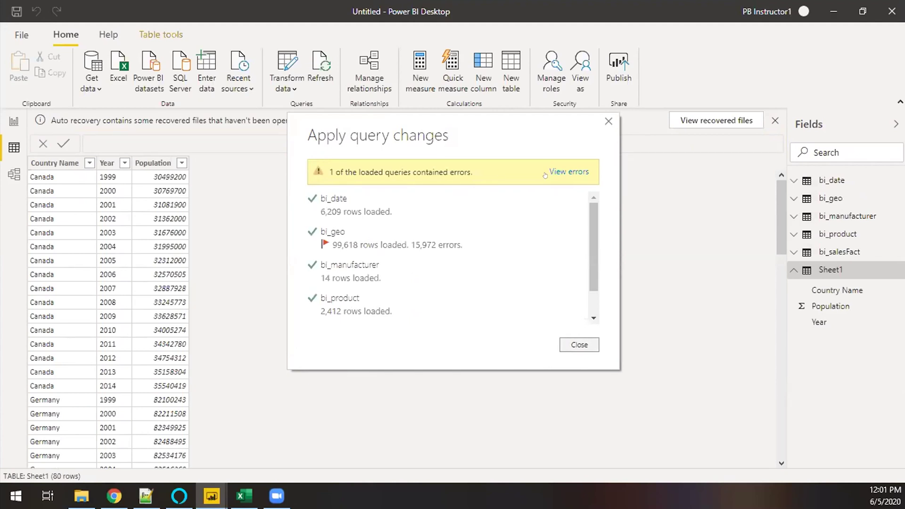
left_click(568, 172)
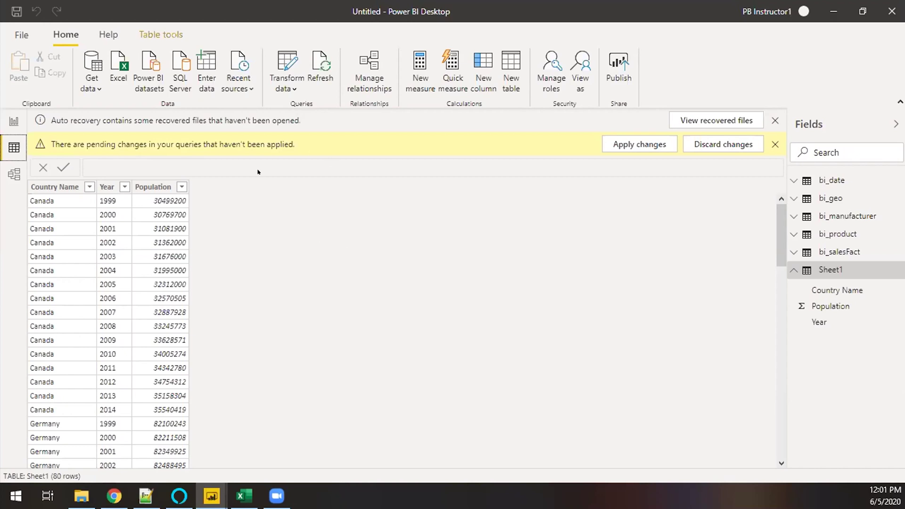
Show Model view with the Properties and Fields panes collapsed, revealing bi_product's relationships
left_click(14, 174)
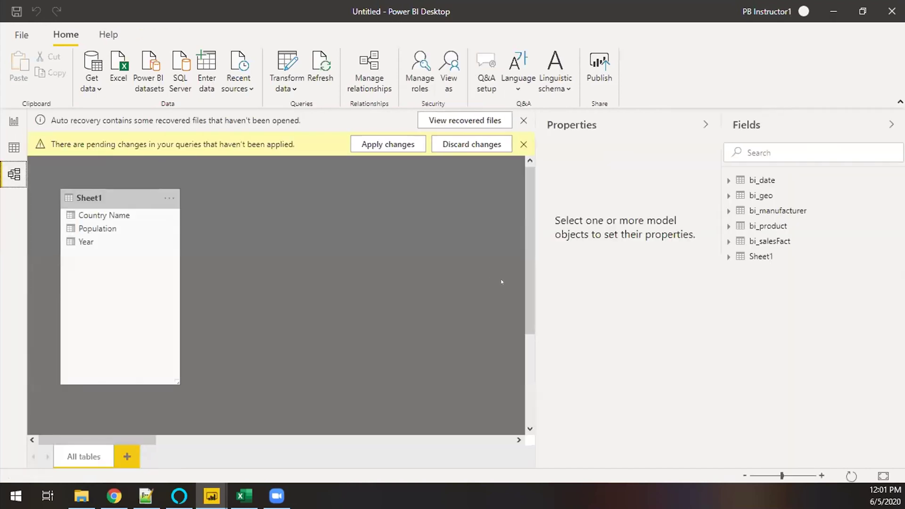
left_click(695, 123)
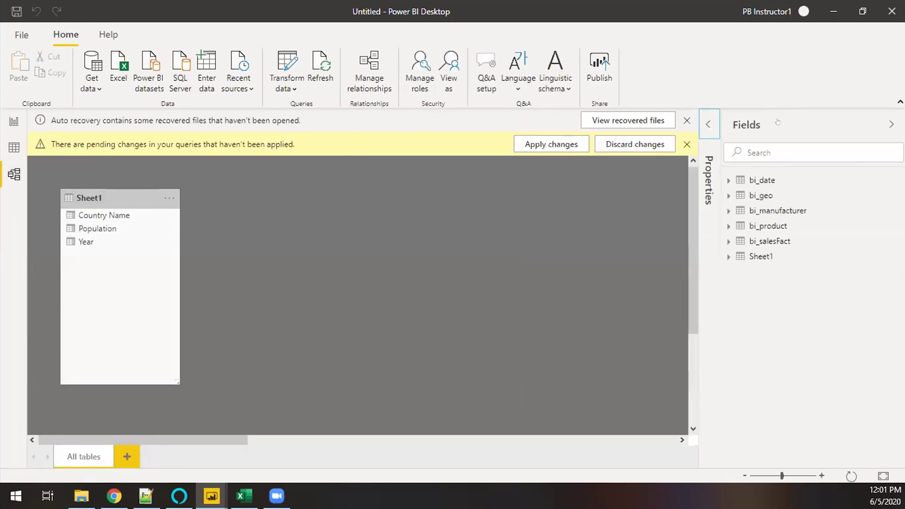
left_click(865, 123)
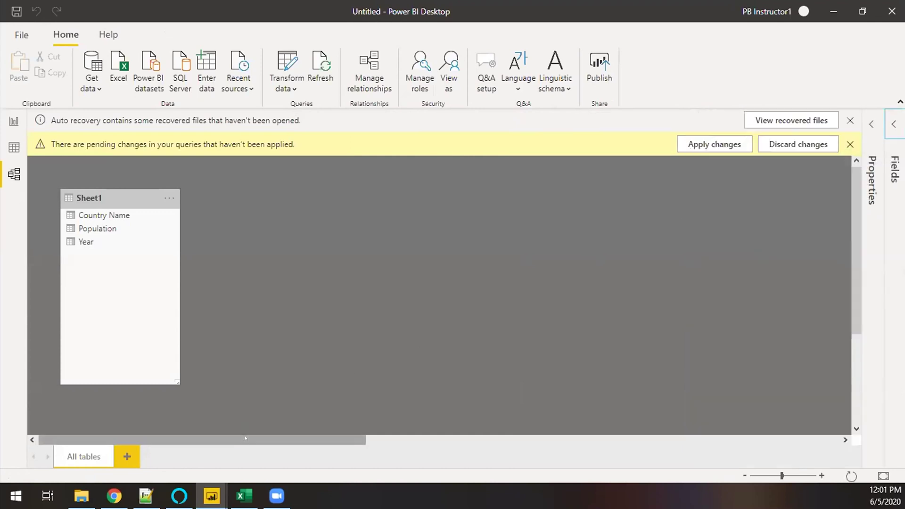
left_click_drag(262, 440, 736, 456)
left_click_drag(852, 302, 852, 322)
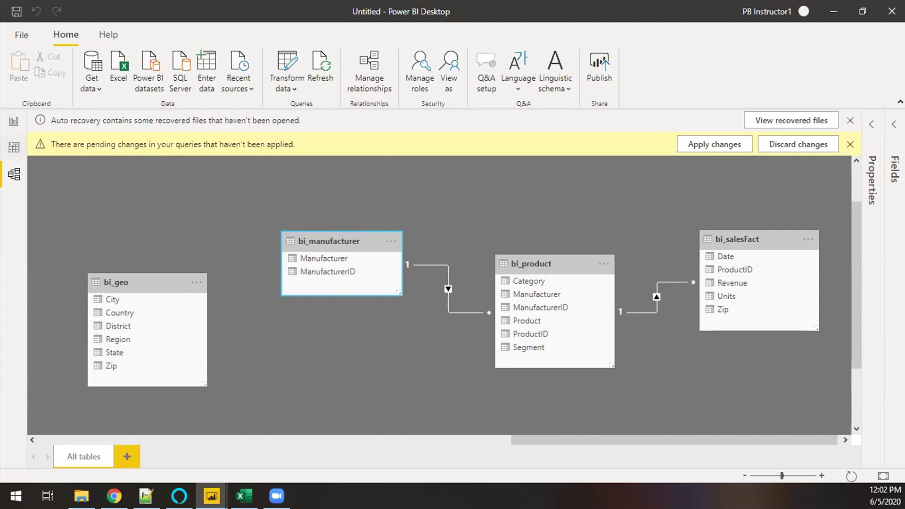
Deselect bi_manufacturer and return to Data view showing the Sheet1 table
left_click(45, 153)
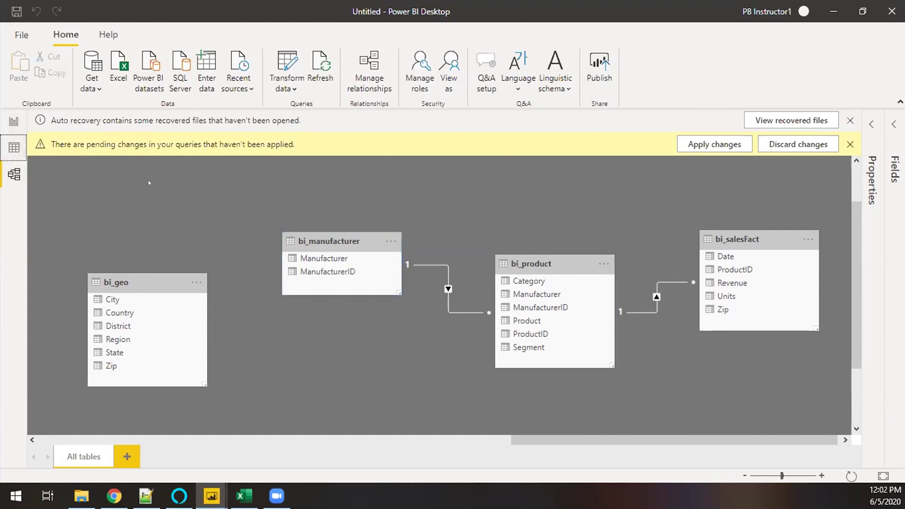
left_click(12, 142)
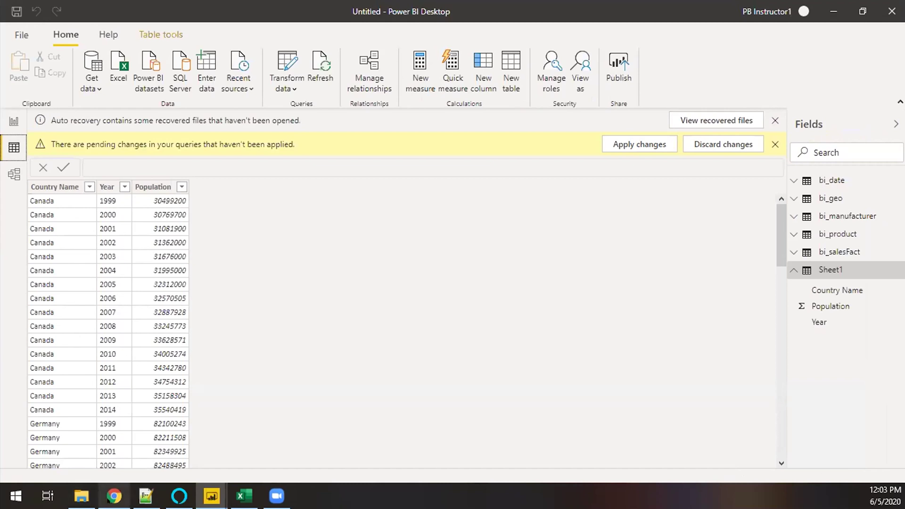
Switch to the Lab 27 - Start report in Chrome and open the top matrix's options
left_click(127, 493)
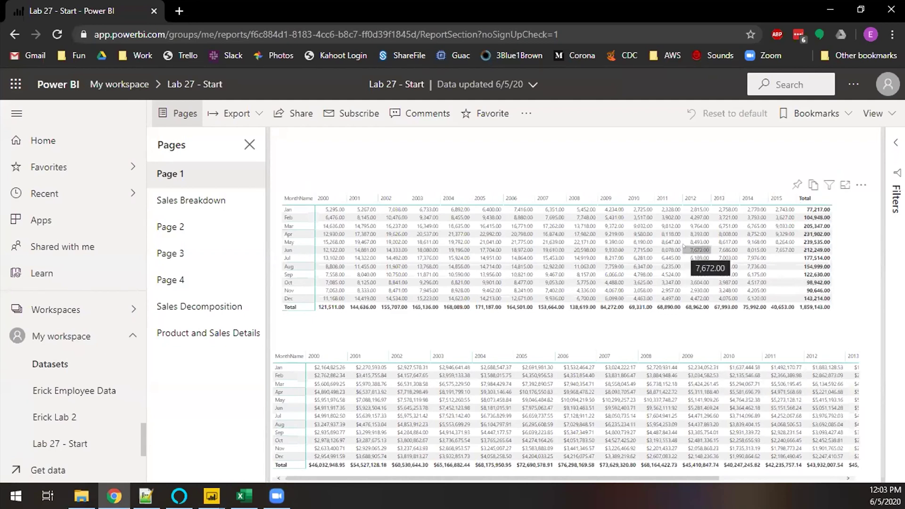
left_click(859, 185)
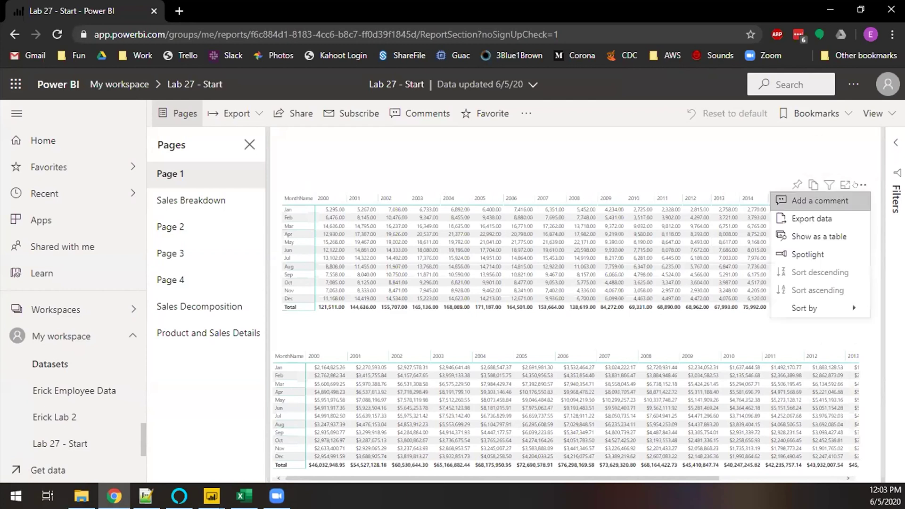
Choose Export data for the top month-by-year matrix
left_click(841, 215)
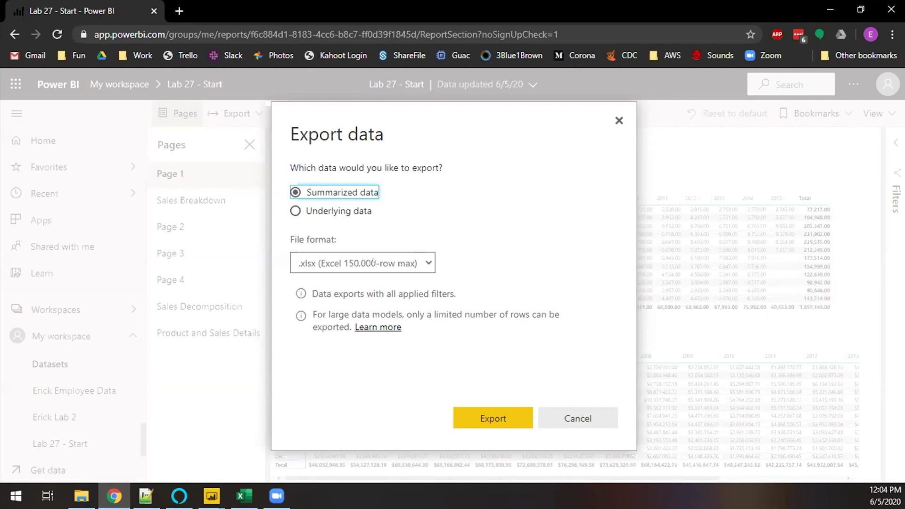
Export the top matrix's summarized data as an .xlsx file
left_click(375, 262)
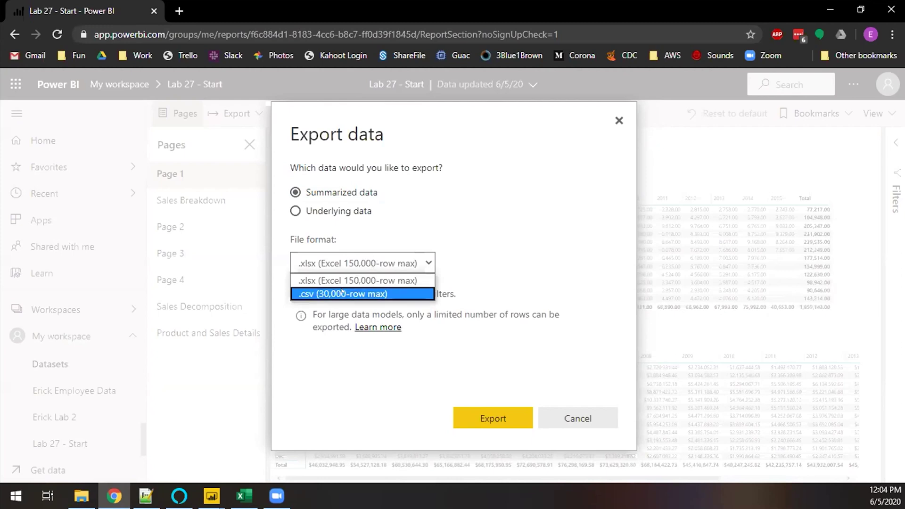
left_click(362, 262)
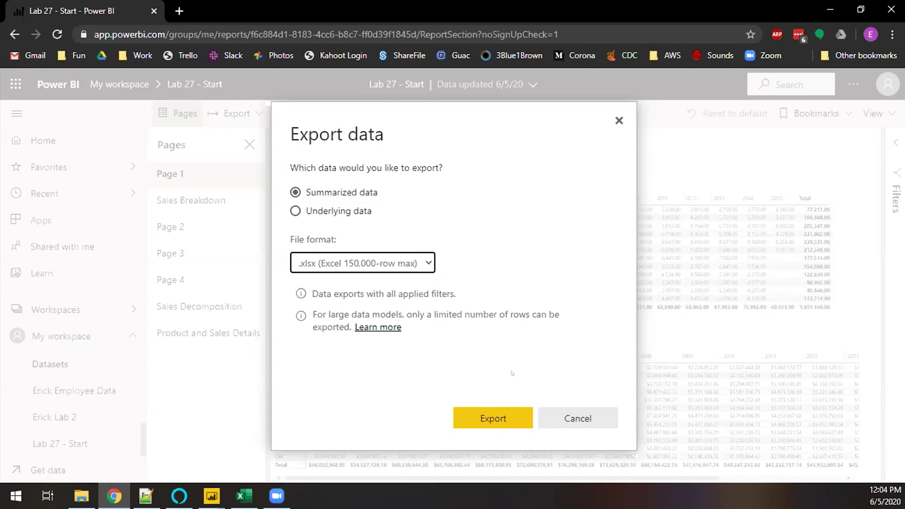
left_click(490, 418)
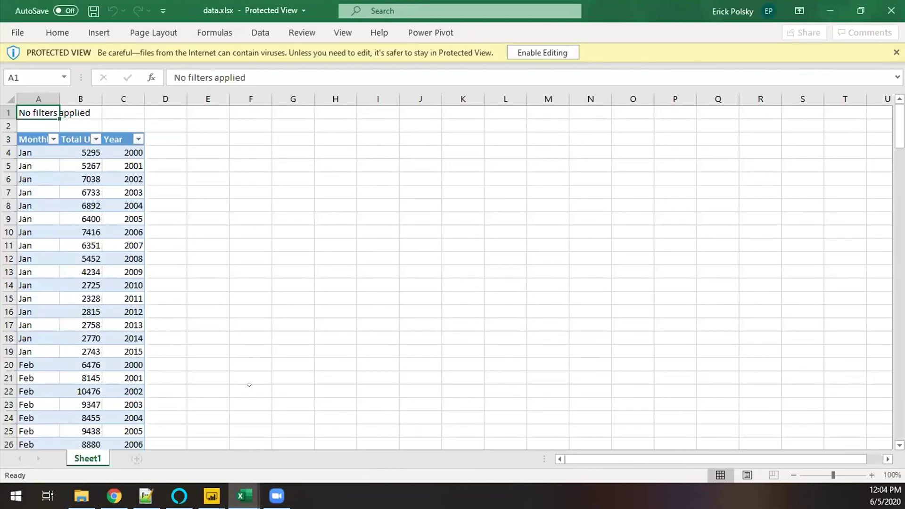
Scroll through data.xlsx's monthly totals down to Dec 2014 and back up
scroll(238, 376, "down", 9)
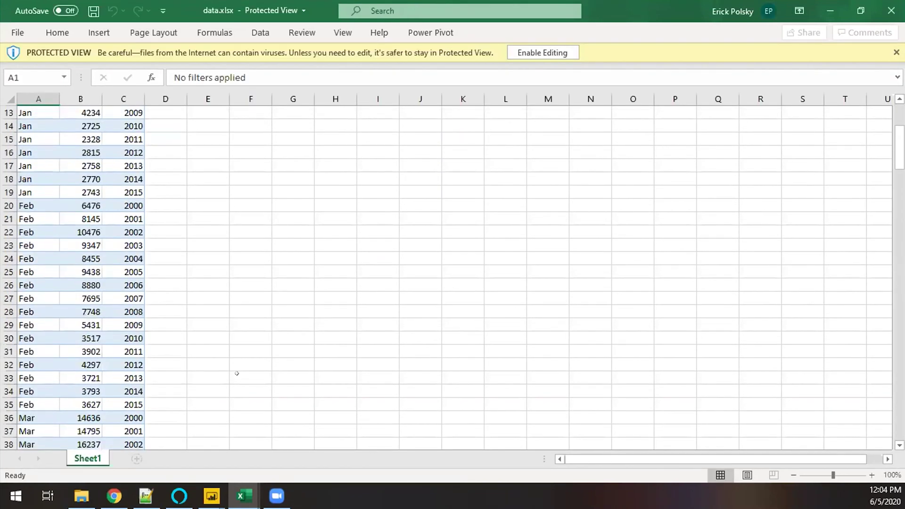
scroll(236, 375, "down", 20)
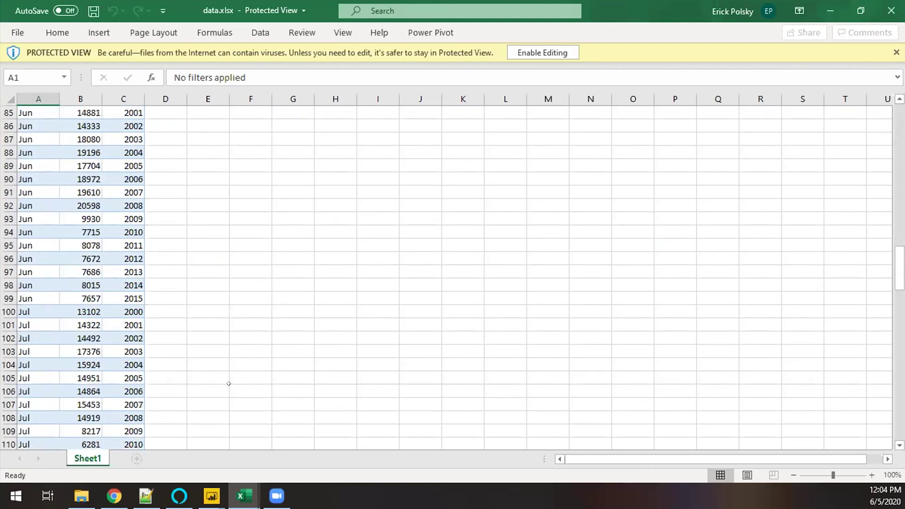
scroll(228, 383, "down", 20)
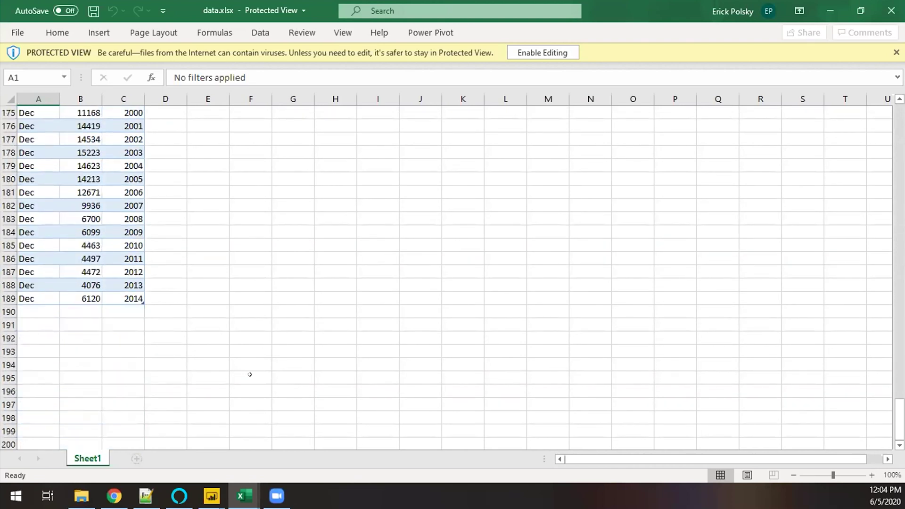
scroll(246, 366, "up", 20)
scroll(245, 365, "up", 16)
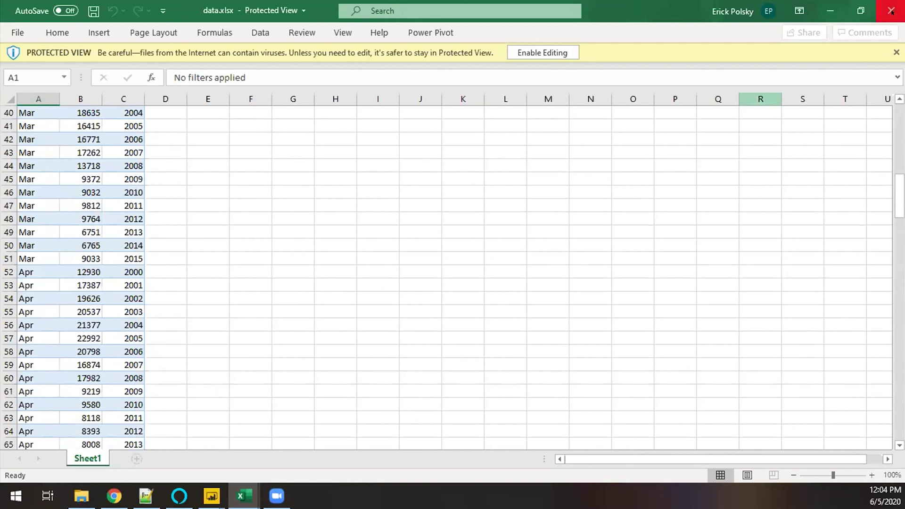
Close data.xlsx, then export the top matrix's underlying data to Excel from the report
left_click(891, 10)
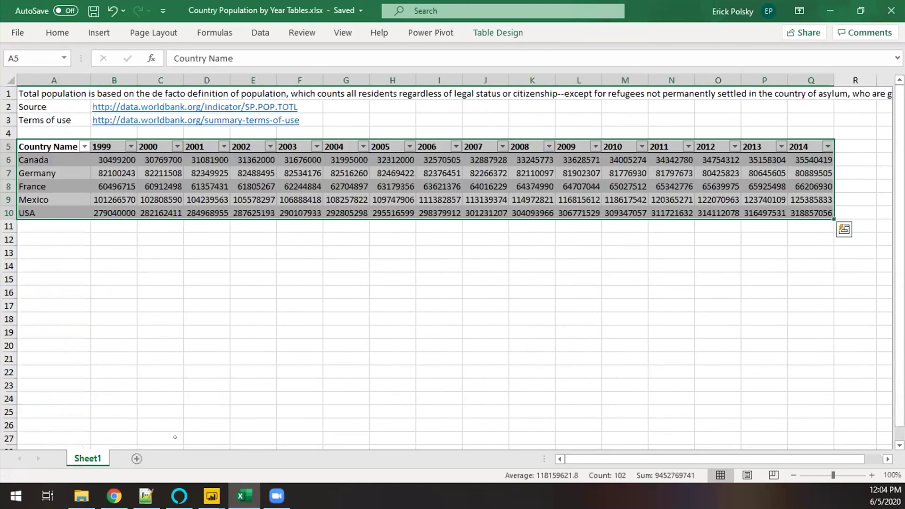
left_click(114, 495)
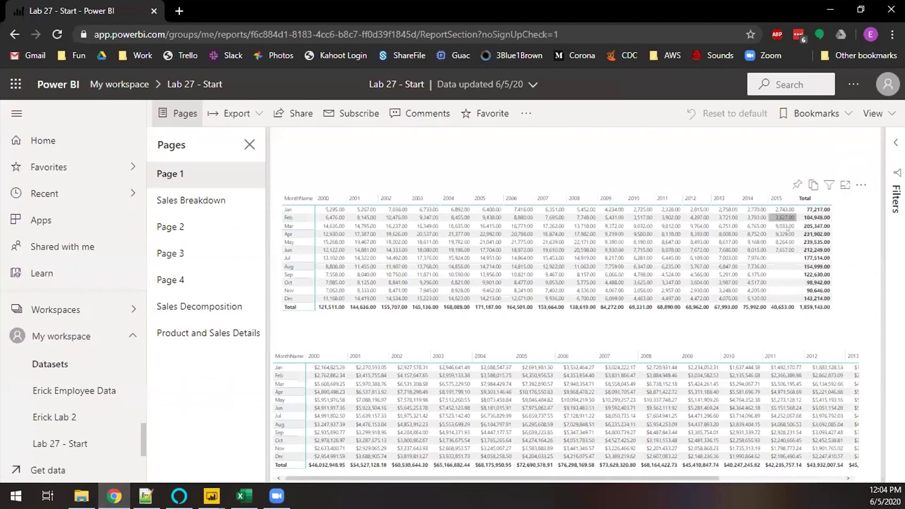
left_click(859, 184)
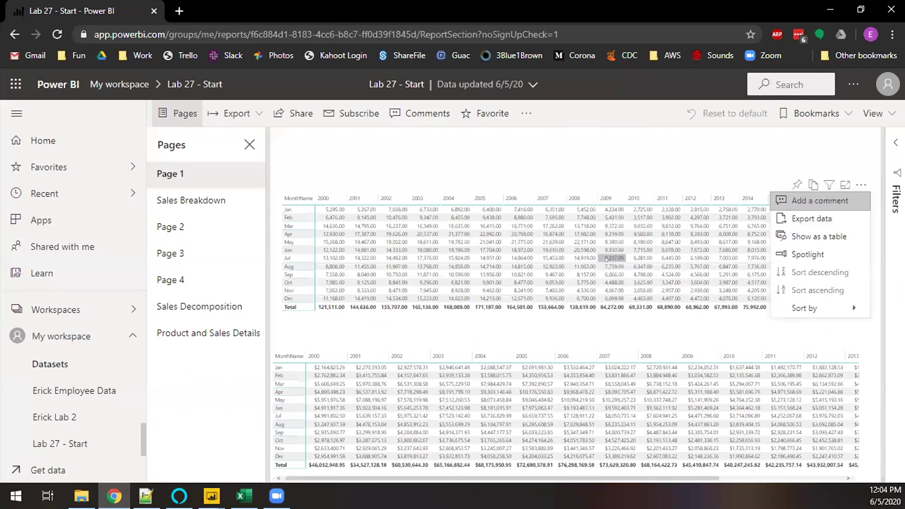
left_click(797, 218)
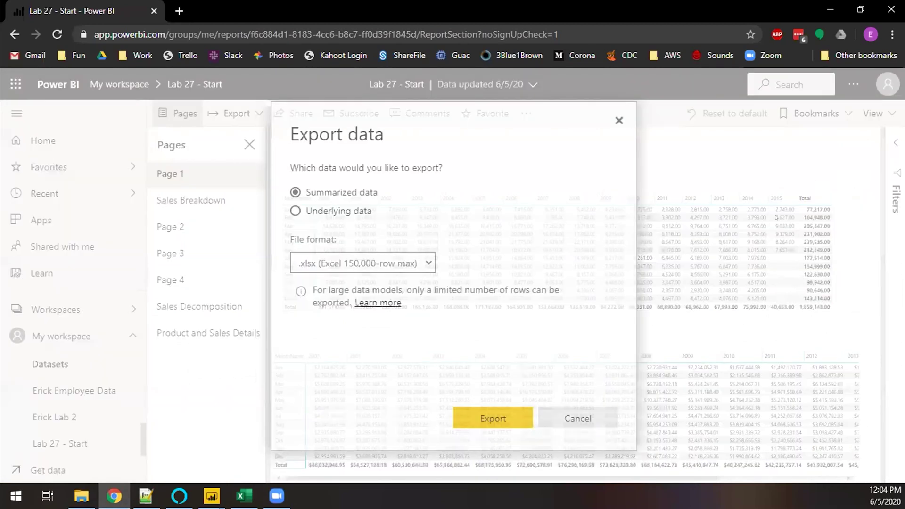
left_click(341, 211)
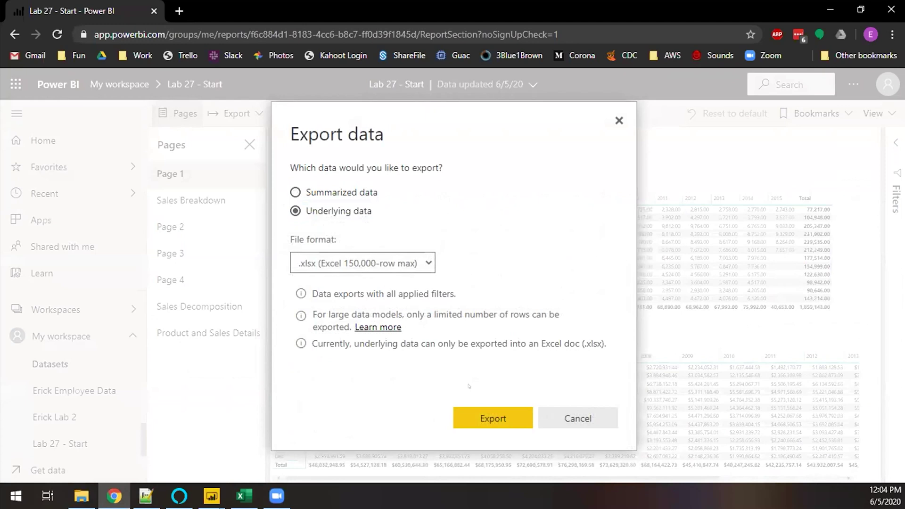
left_click(491, 418)
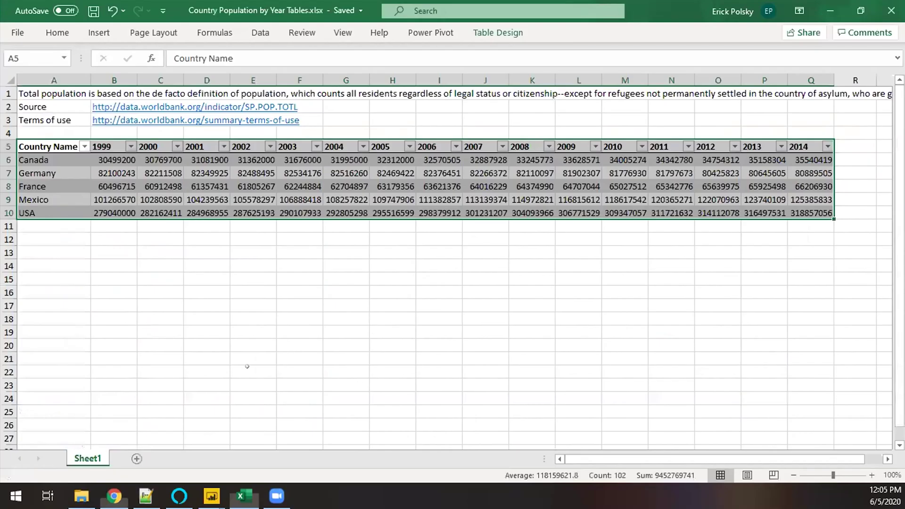
Review the data (1).xlsx export in Excel, widen column D for Revenue Range, then close it
key("alt+Tab")
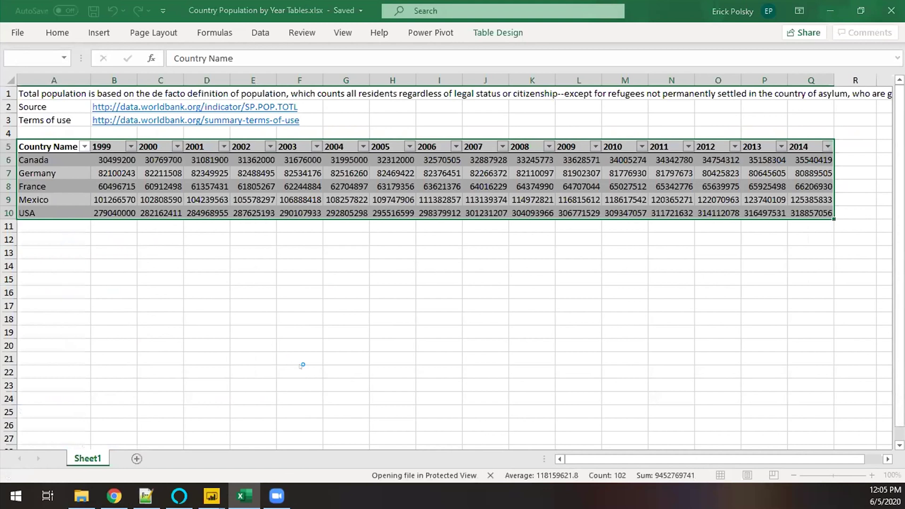
scroll(290, 363, "down", 20)
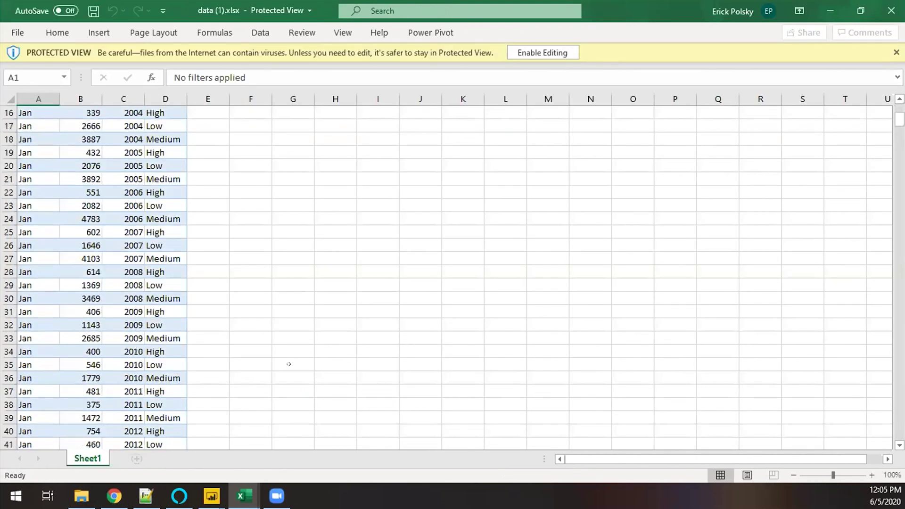
scroll(289, 365, "down", 20)
scroll(289, 364, "down", 4)
left_click_drag(895, 236, 894, 437)
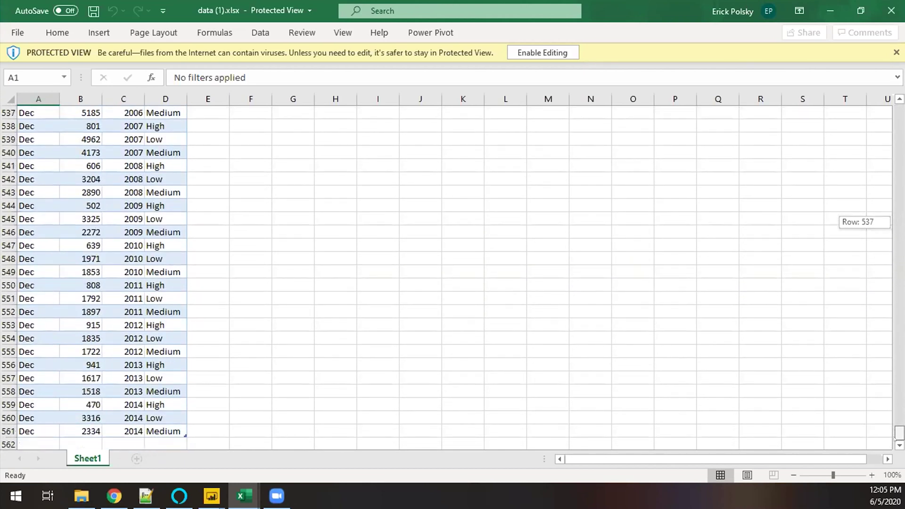
left_click_drag(894, 438, 641, 110)
scroll(206, 111, "down", 1)
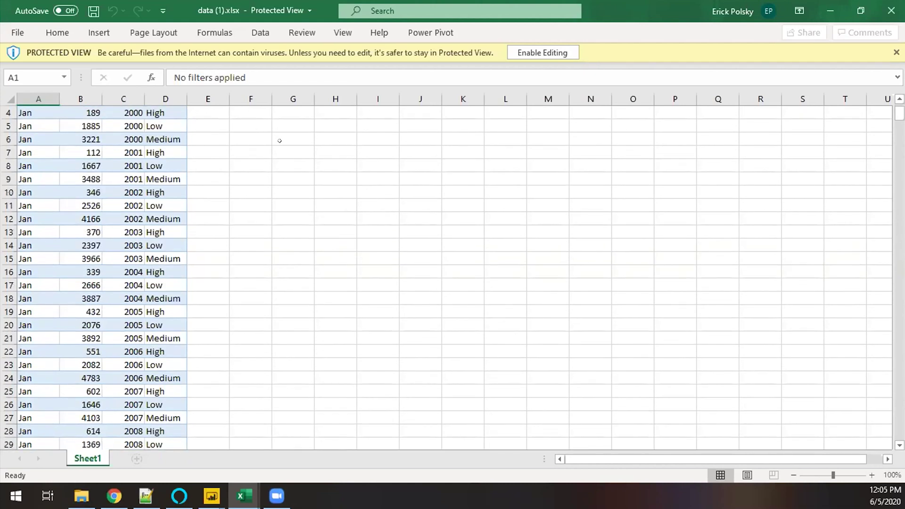
scroll(273, 140, "up", 1)
left_click_drag(187, 99, 224, 98)
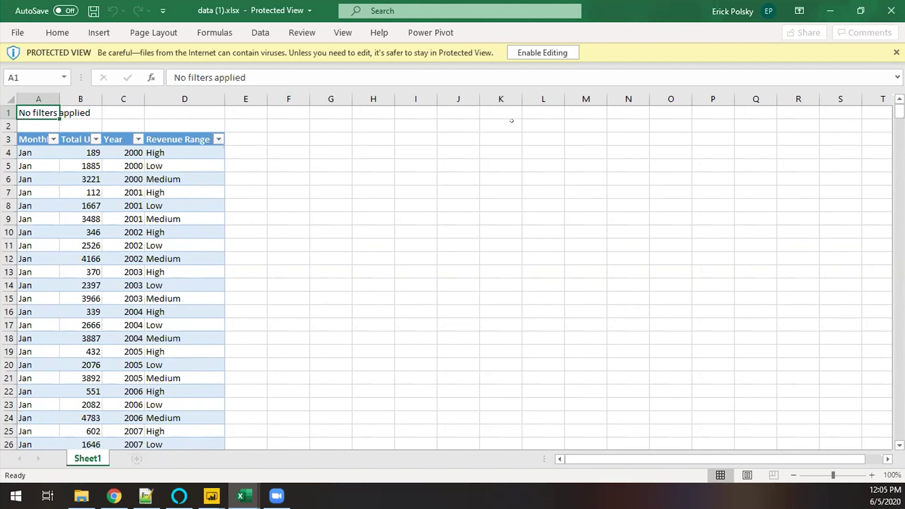
left_click(878, 11)
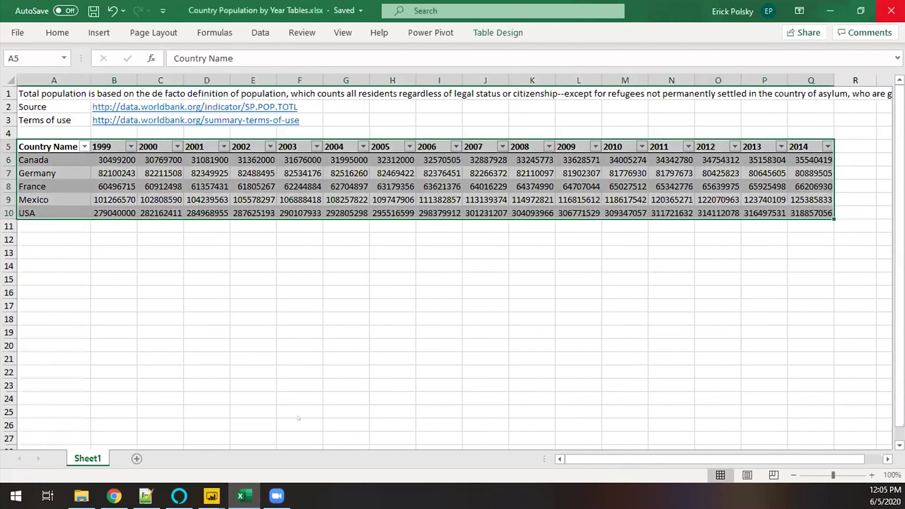
Back in the Power BI service, show More options for the Lab 27 - Start dataset
left_click(114, 496)
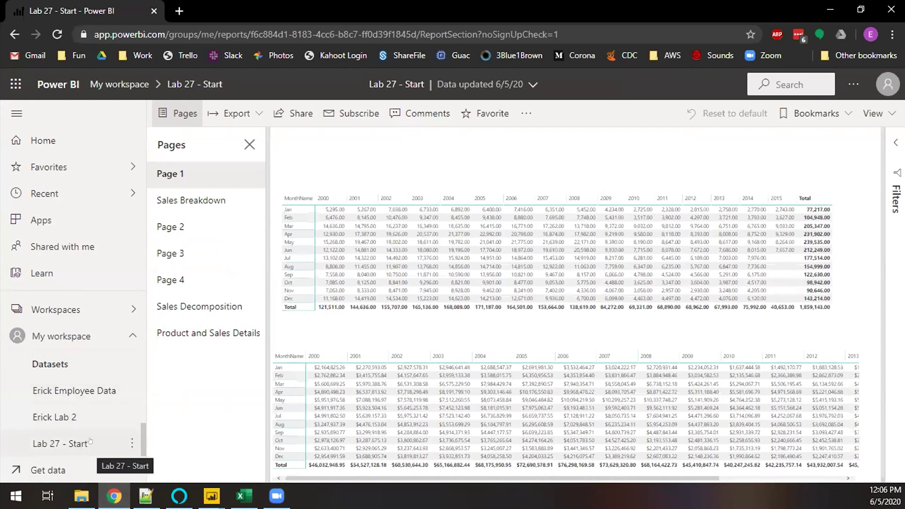
left_click(131, 443)
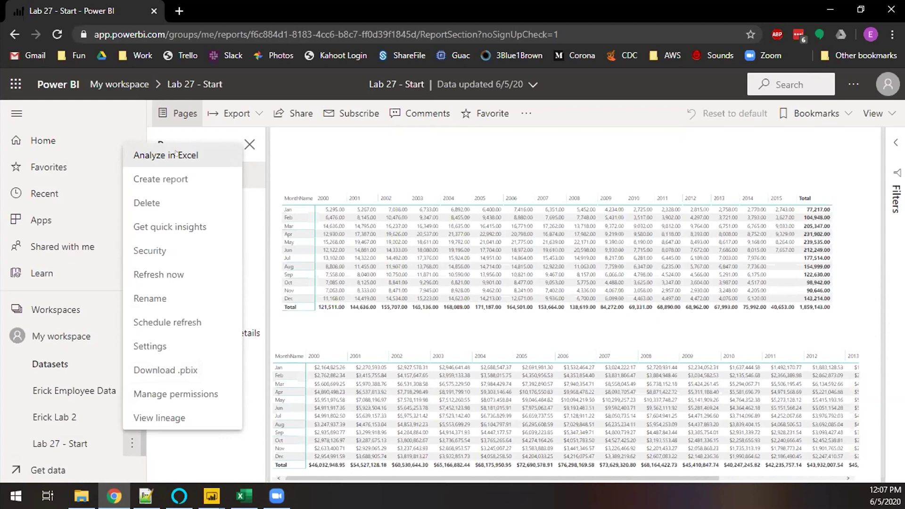
Choose Analyze in Excel for Lab 27 - Start and run the downloaded Excel update installer
left_click(175, 154)
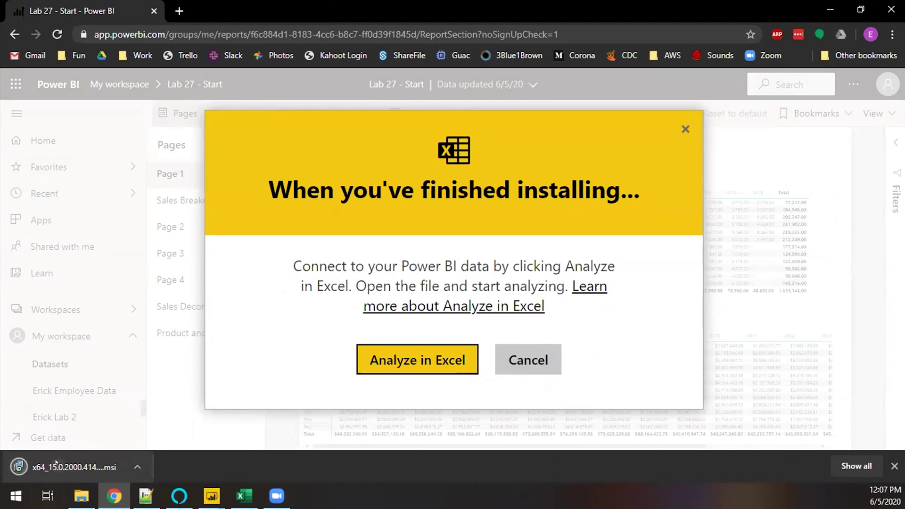
left_click(59, 461)
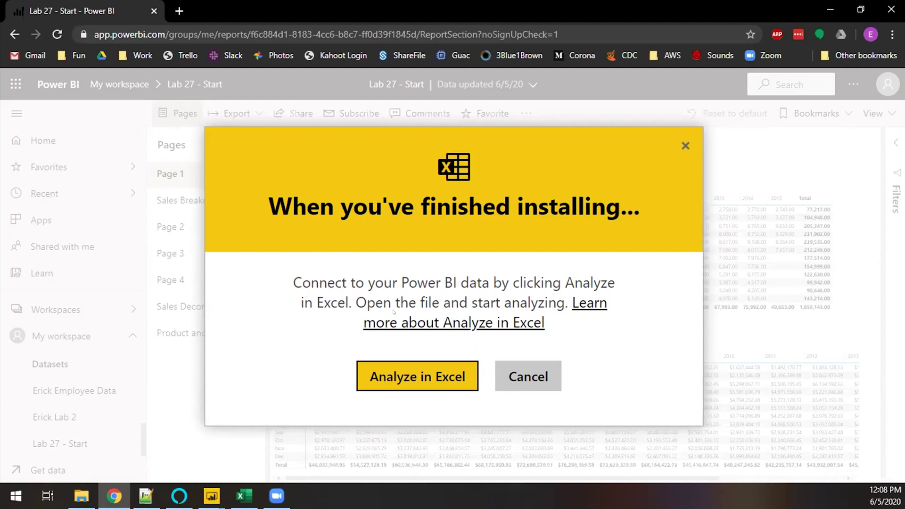
Download and open the Lab 27 - Start .odc connection file, enabling its data connections
left_click(383, 375)
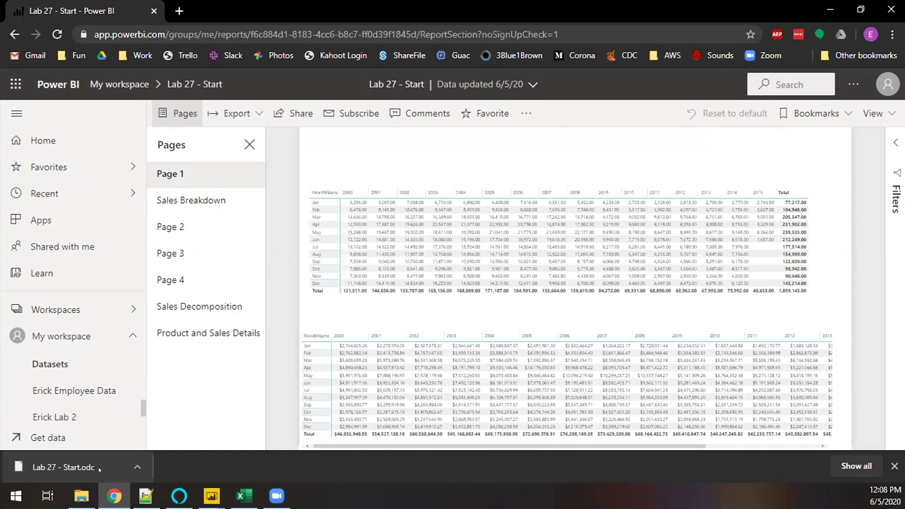
left_click(64, 467)
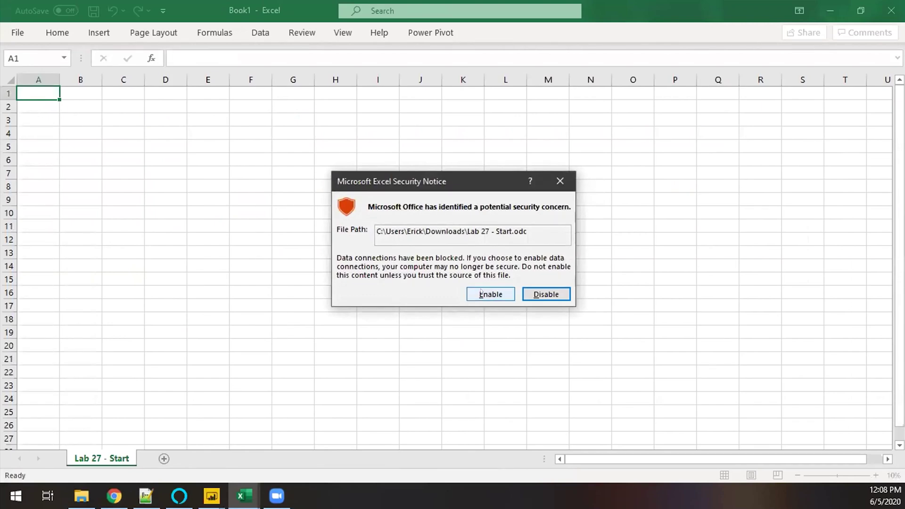
left_click(481, 291)
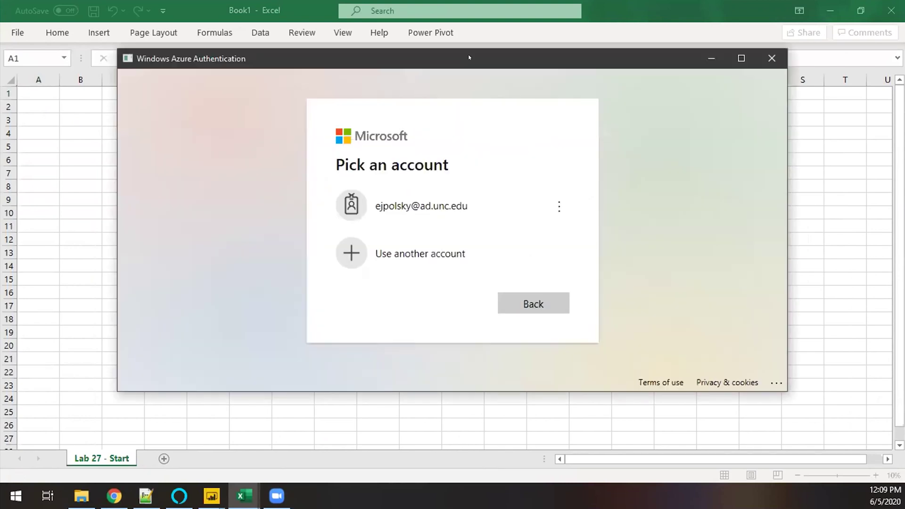
Sign in with another account, entering the account's e-mail address and password
left_click(354, 251)
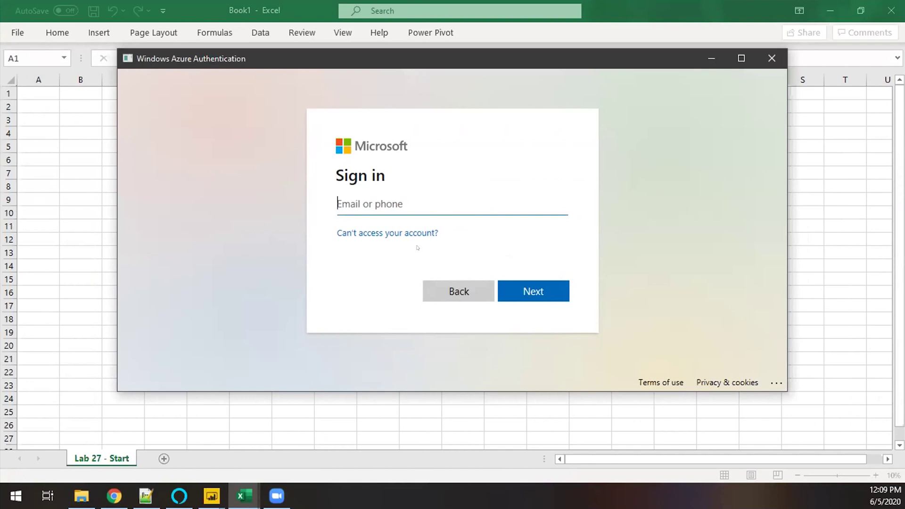
key("ctrl+v")
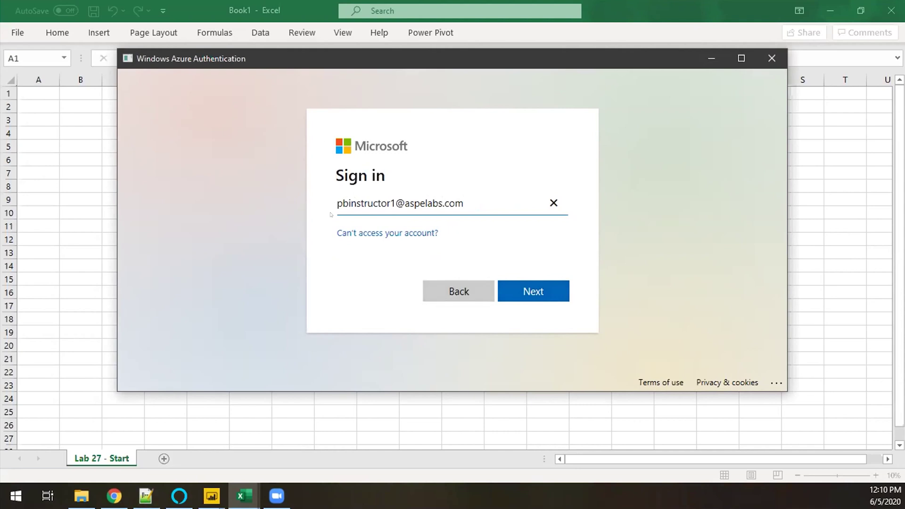
key("Return")
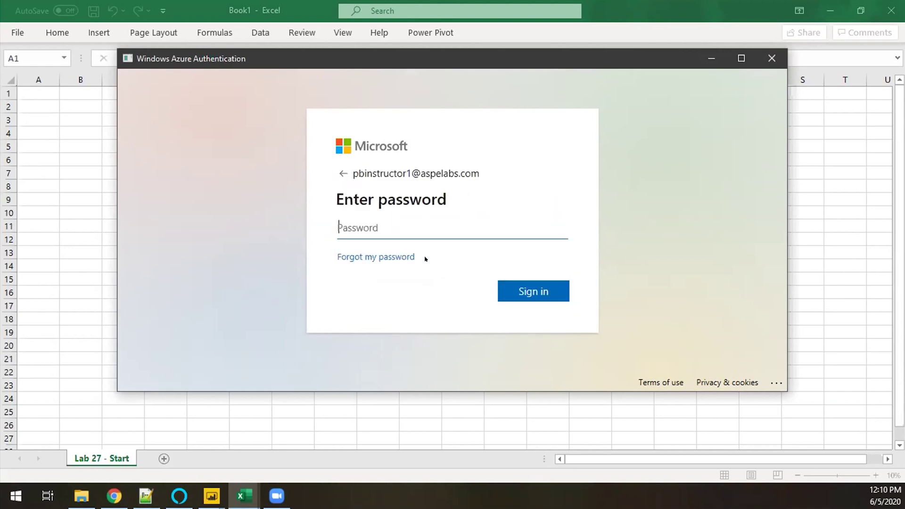
type("•••")
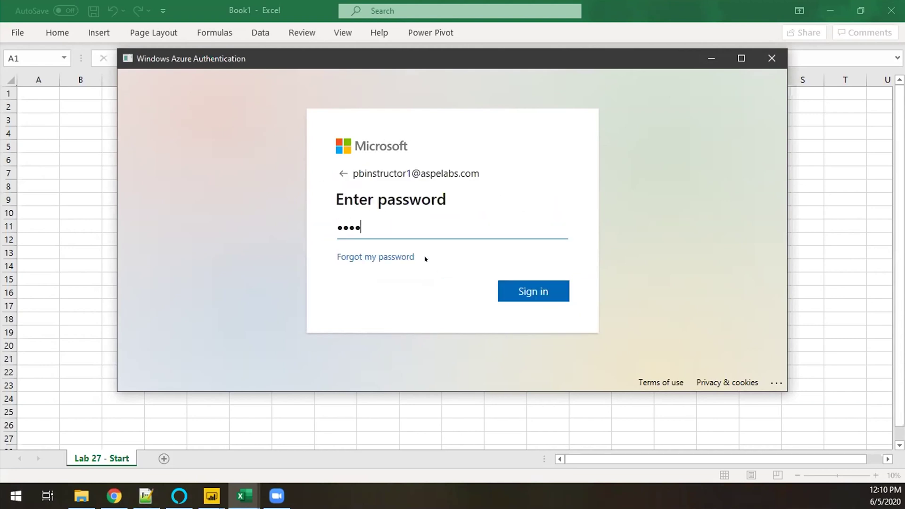
type("•••••")
key("Tab")
key("Return")
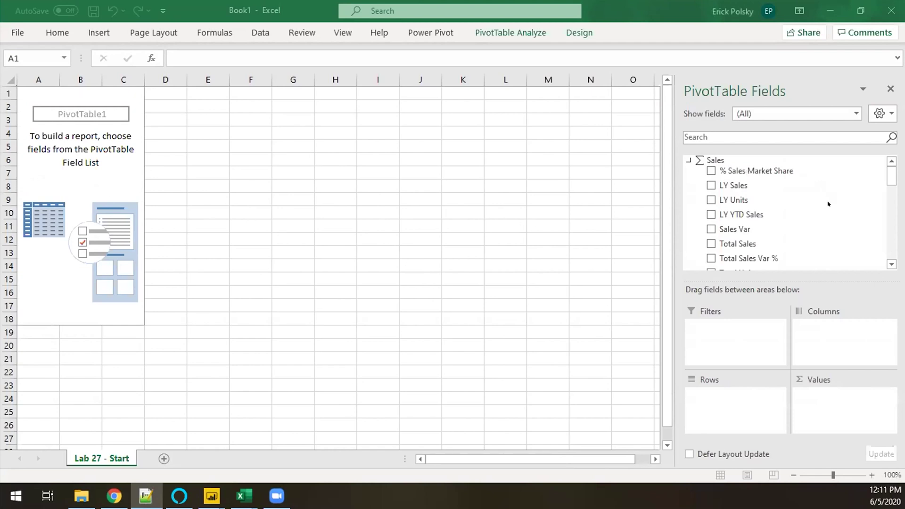
Add the Products Category field to the PivotTable rows
scroll(828, 203, "down", 8)
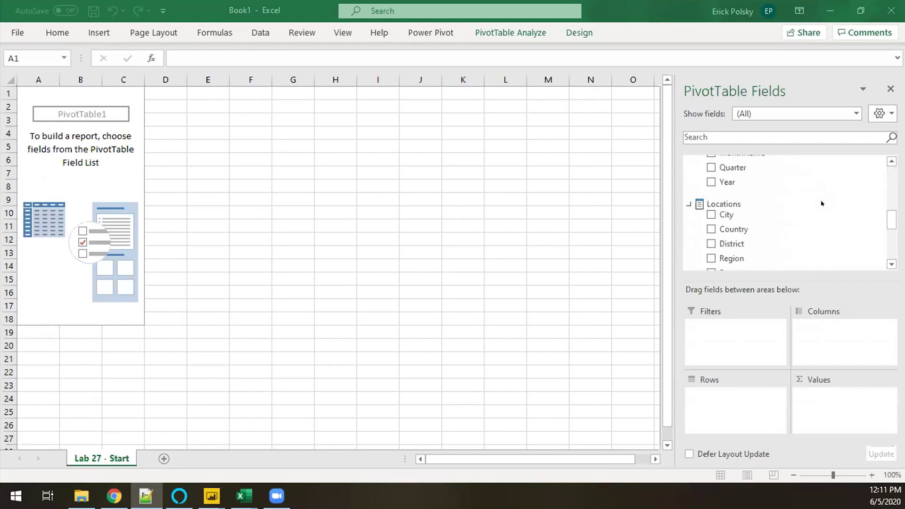
scroll(821, 204, "down", 8)
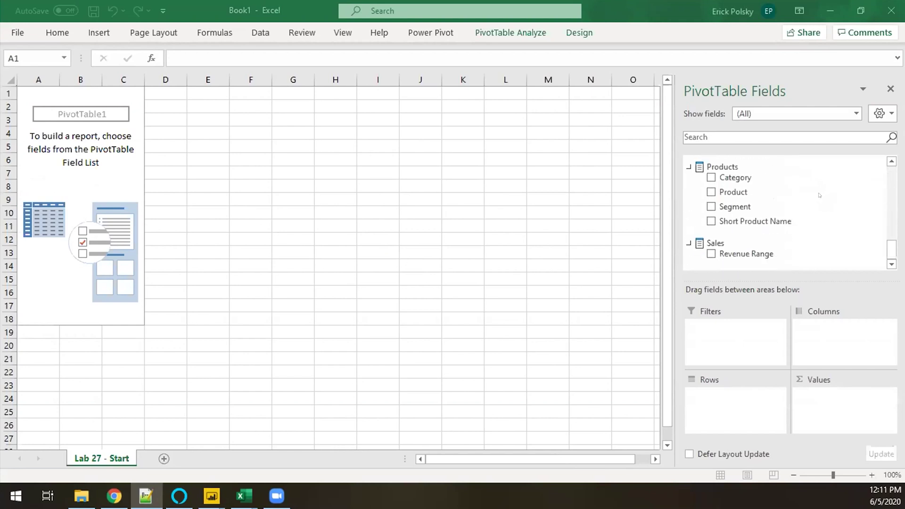
scroll(809, 194, "up", 4)
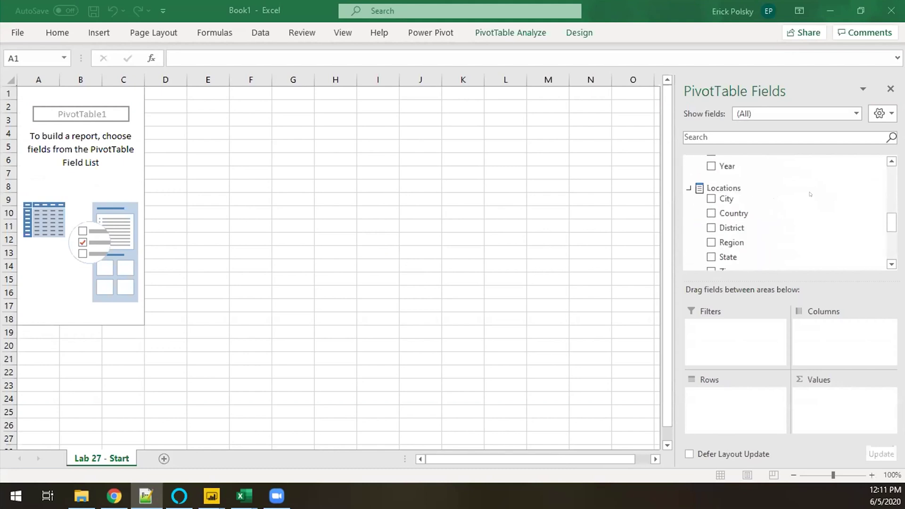
scroll(809, 193, "up", 2)
scroll(810, 194, "up", 5)
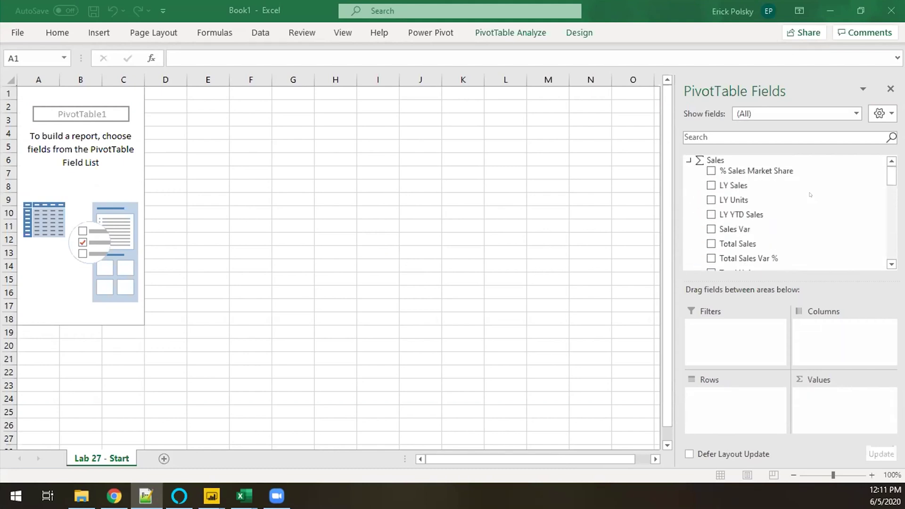
scroll(810, 194, "down", 10)
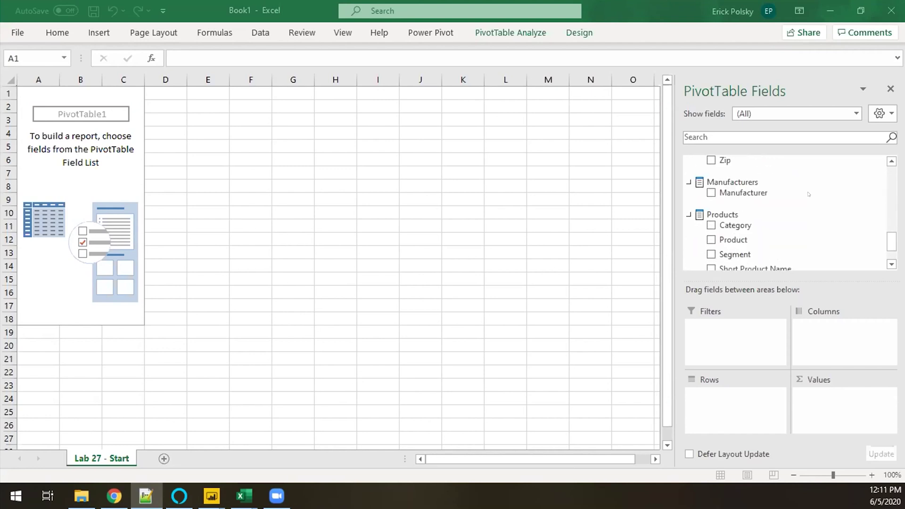
scroll(809, 193, "down", 1)
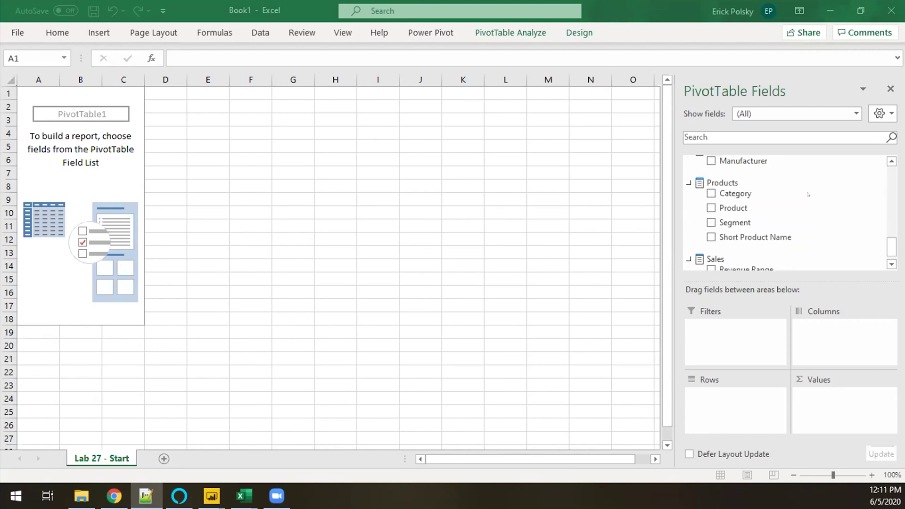
left_click(704, 204)
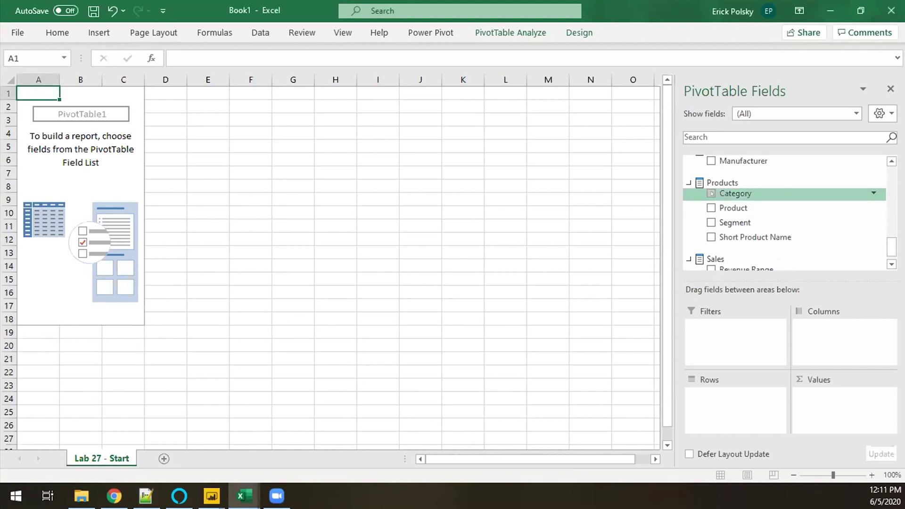
left_click(711, 194)
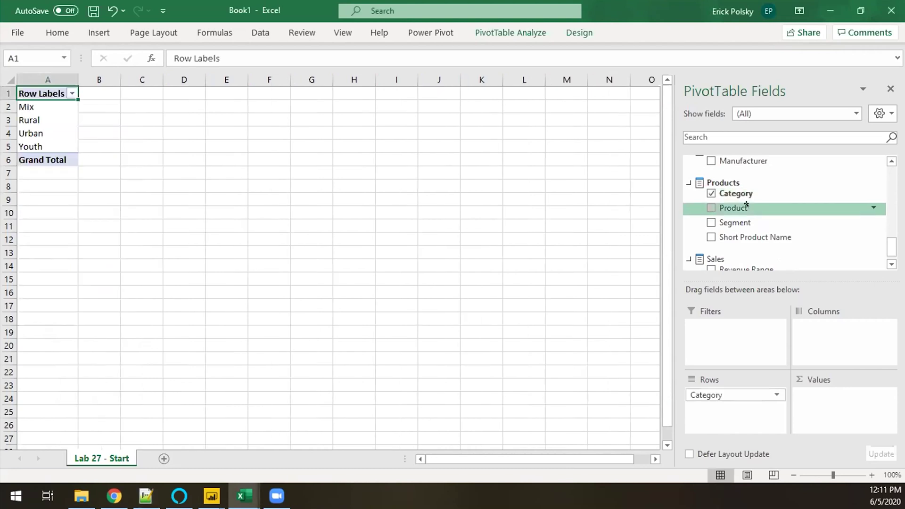
Add Sales Total Sales as the values, giving a $872,262,894.63 grand total
scroll(778, 216, "up", 2)
scroll(778, 215, "up", 5)
scroll(779, 214, "up", 2)
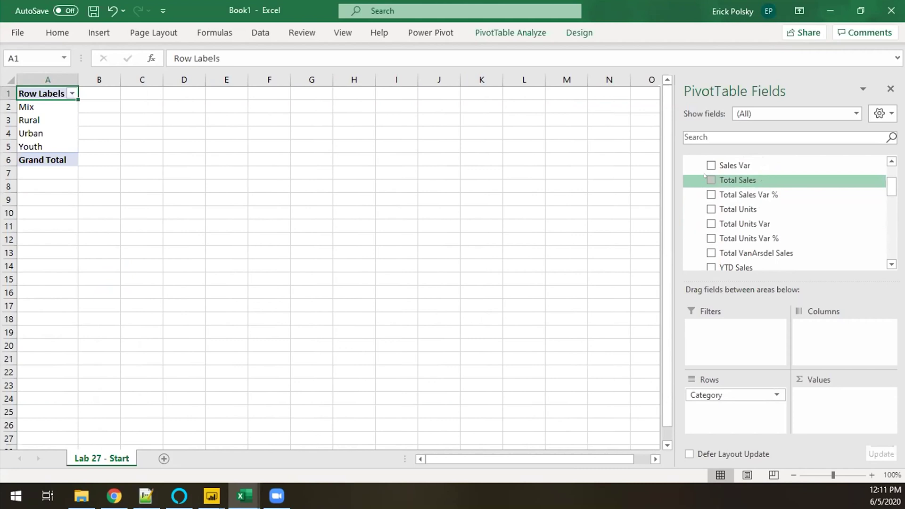
left_click(710, 180)
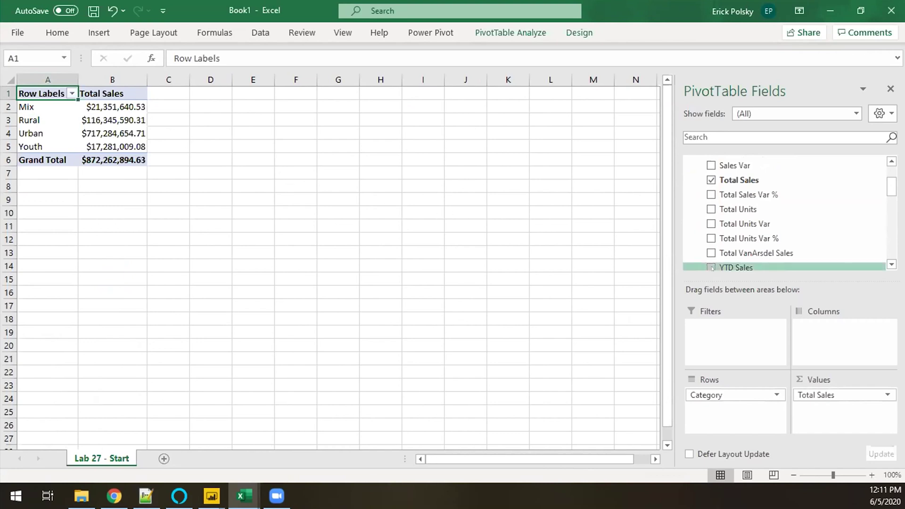
scroll(737, 208, "down", 3)
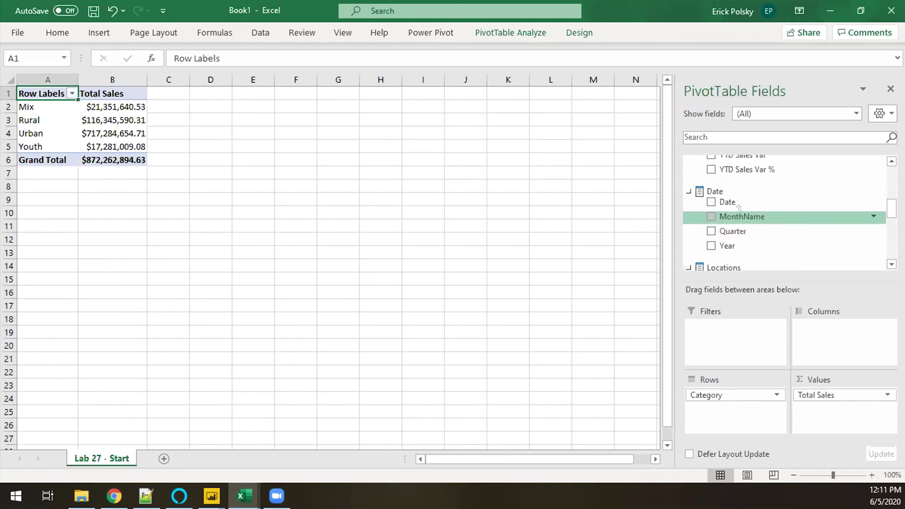
scroll(738, 208, "down", 3)
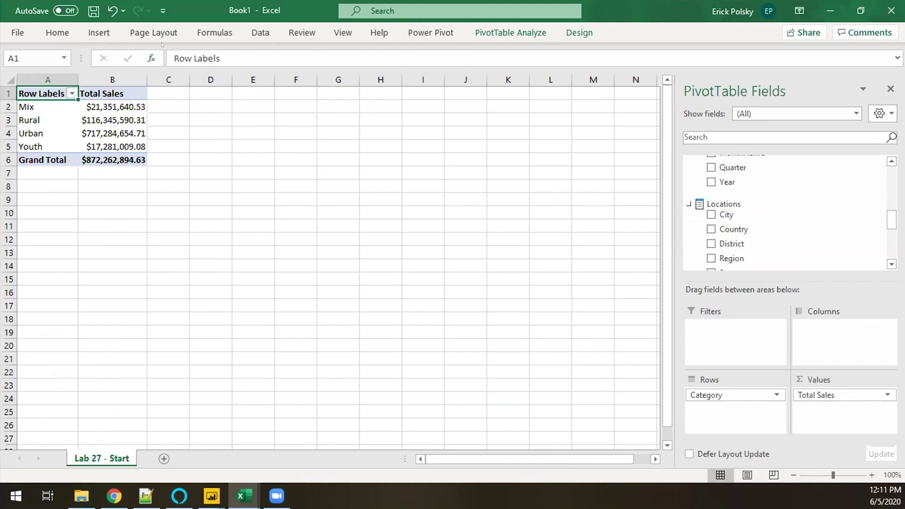
left_click(480, 33)
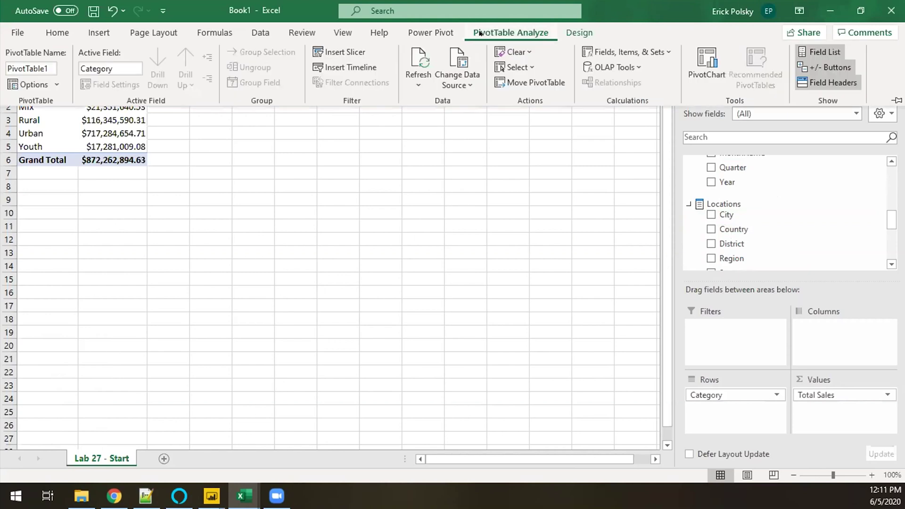
Insert a Country slicer and move it up beside the PivotTable
left_click(342, 52)
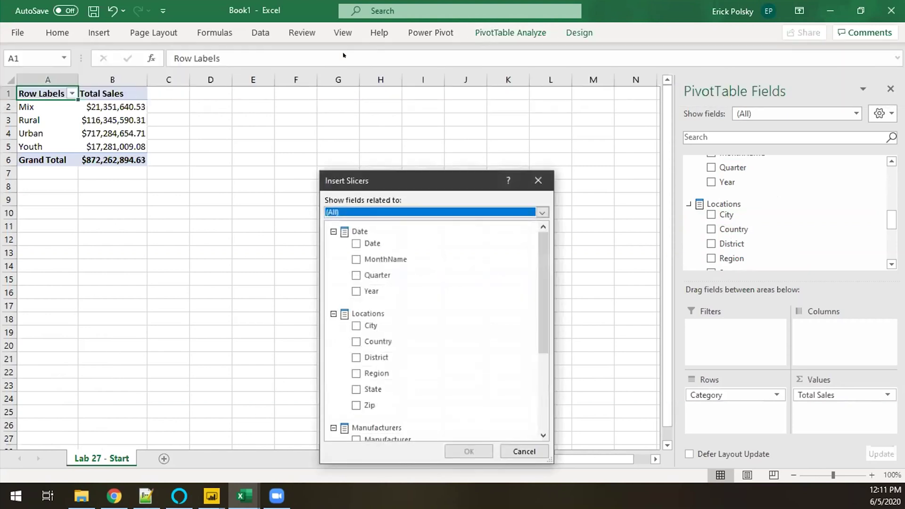
left_click(375, 336)
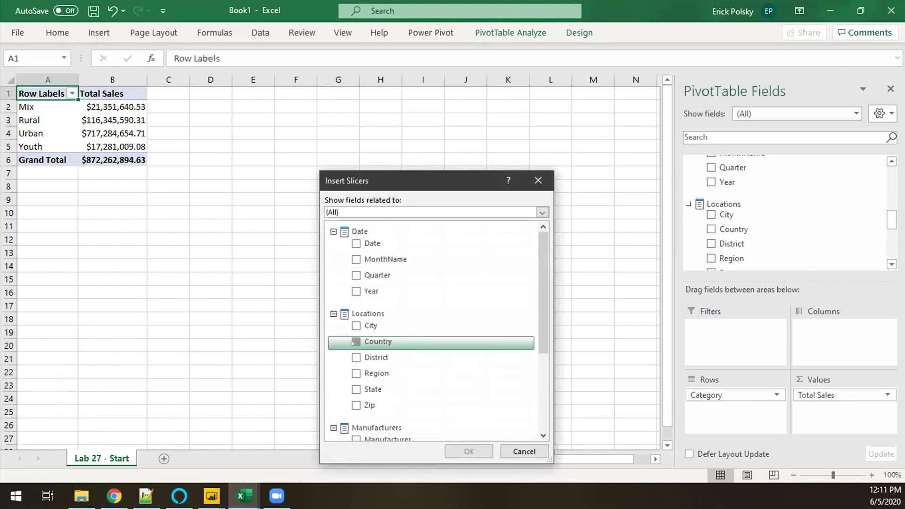
left_click(460, 451)
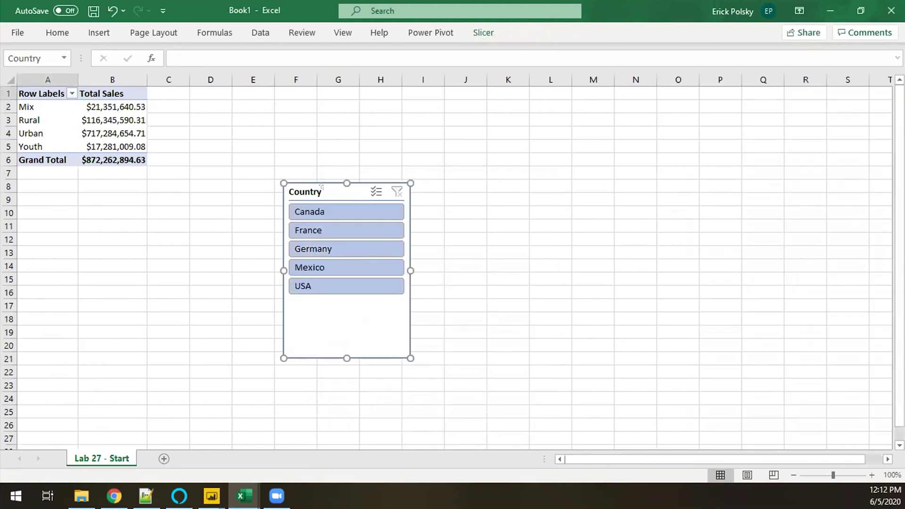
left_click_drag(322, 188, 267, 99)
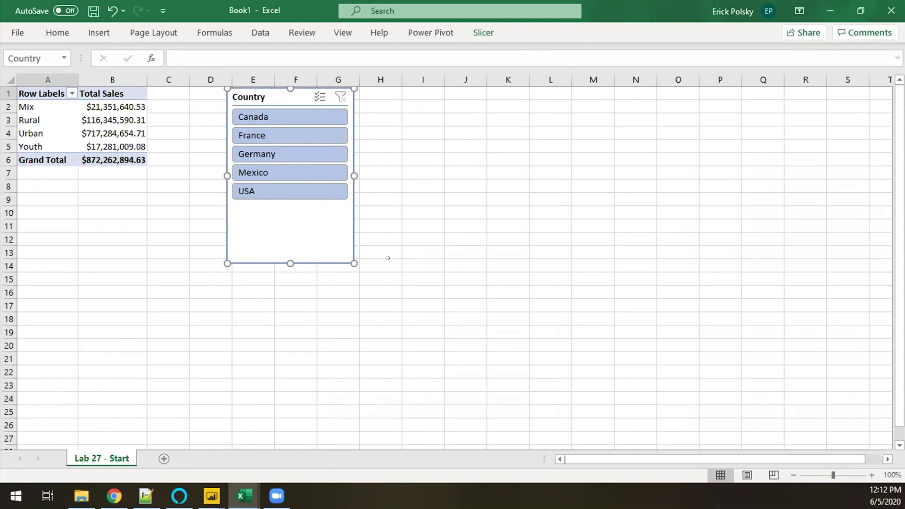
Try each country in the slicer, settle on Germany, and shorten the slicer to row 10
left_click(269, 118)
left_click(269, 134)
left_click(277, 151)
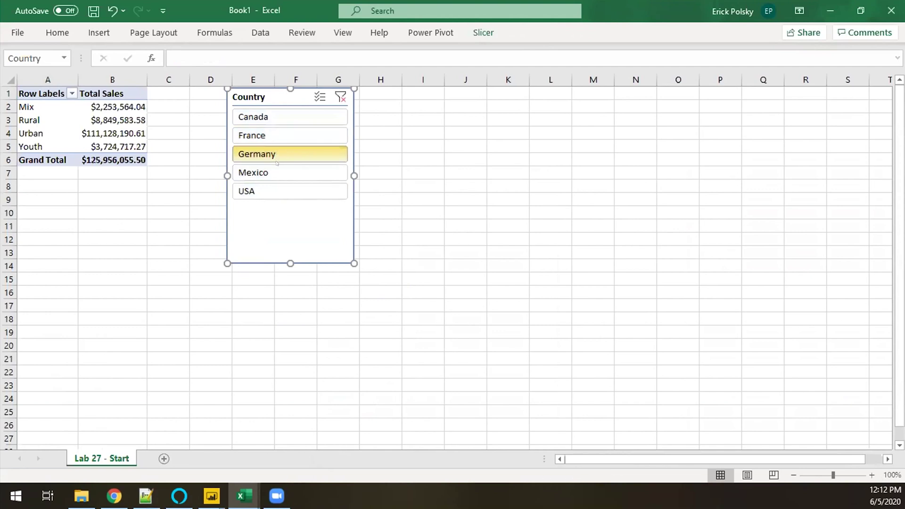
left_click(277, 172)
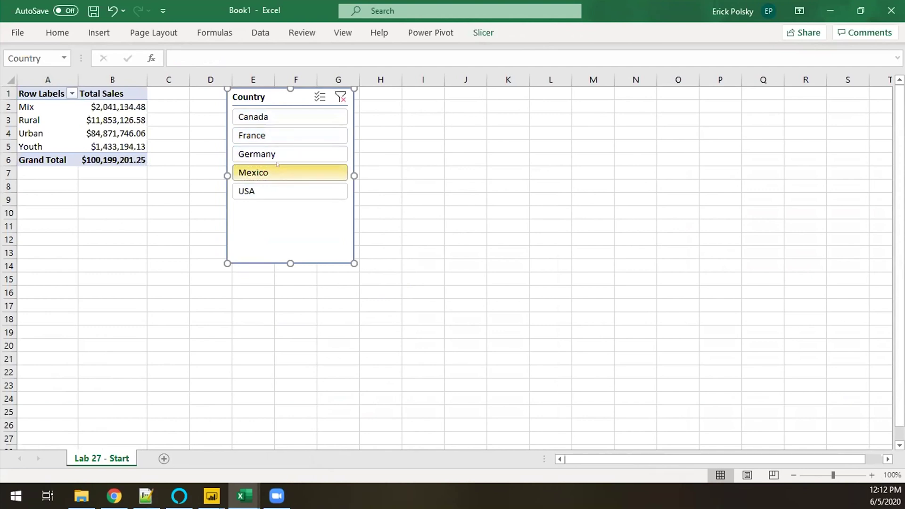
left_click(270, 187)
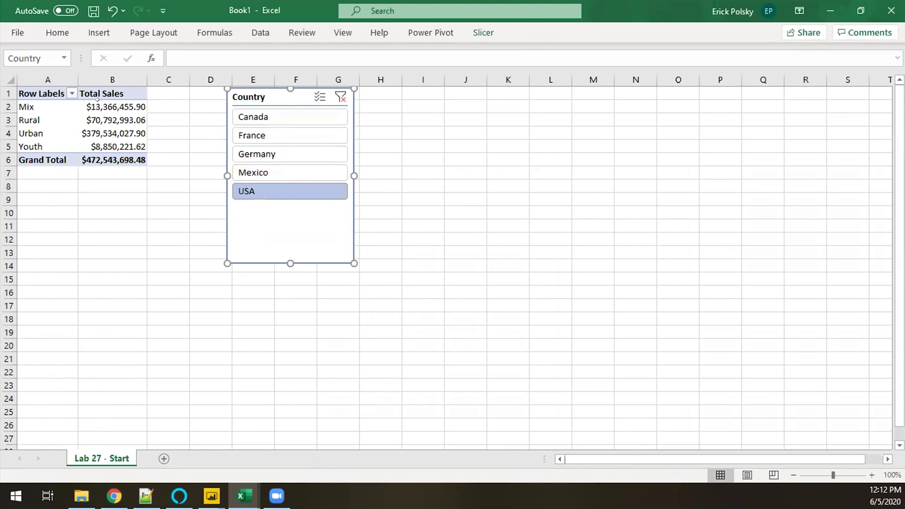
mouse_move(100, 98)
left_click(268, 155)
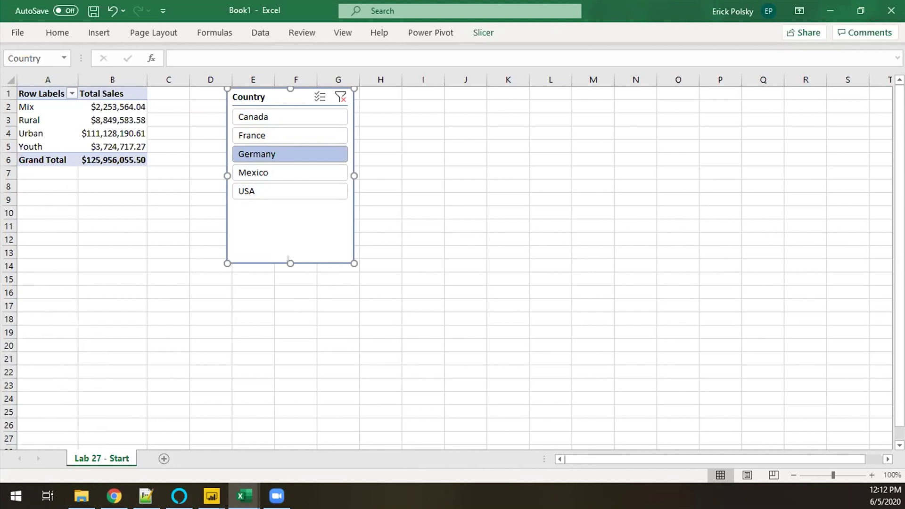
left_click_drag(288, 258, 286, 208)
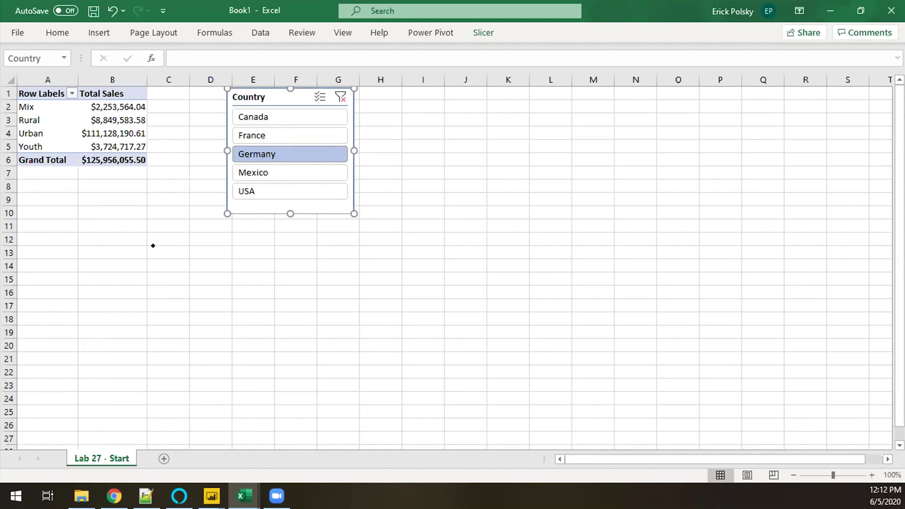
Switch from Excel to the main Power BI Desktop window showing the Sheet1 population table
mouse_move(212, 496)
left_click(226, 469)
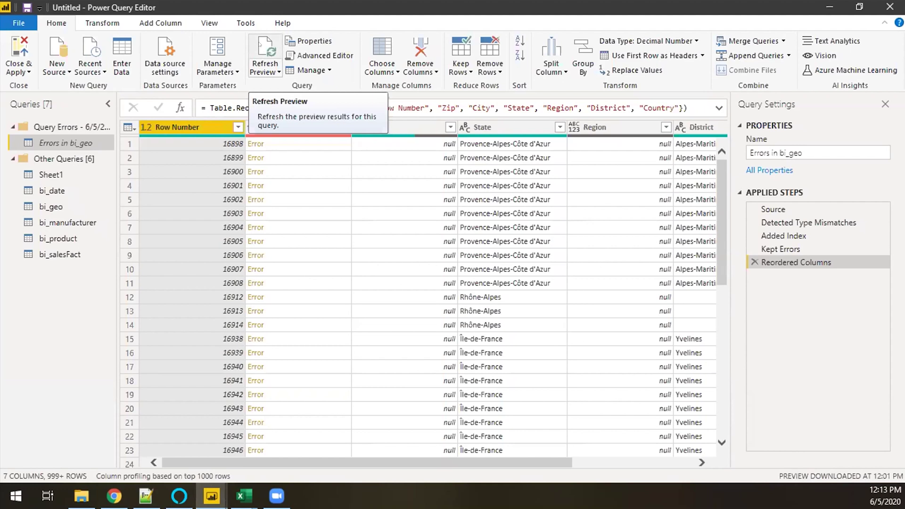
left_click(211, 495)
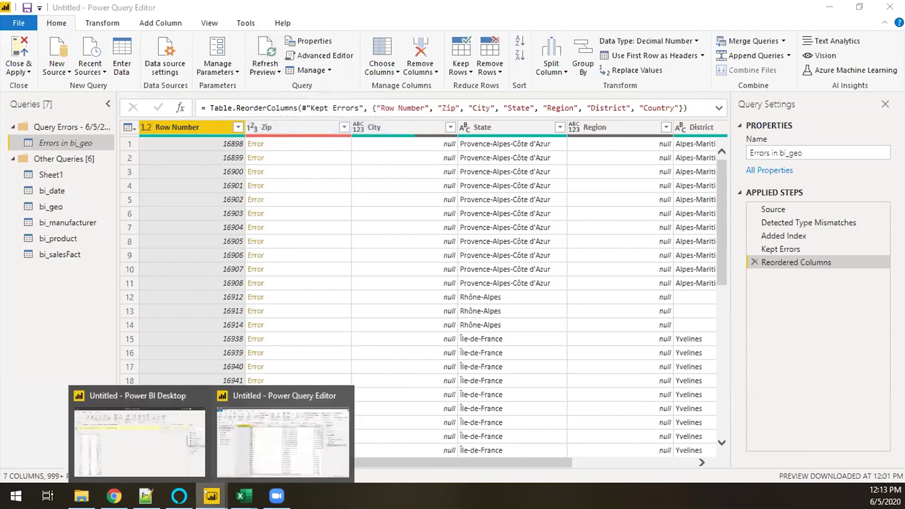
left_click(172, 462)
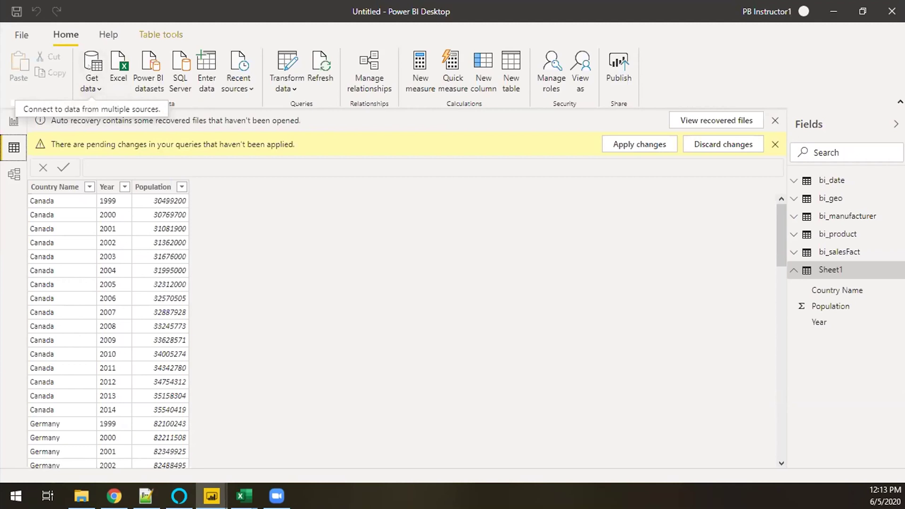
Search the Get Data connectors for 'share' and cancel without adding any data
left_click(89, 66)
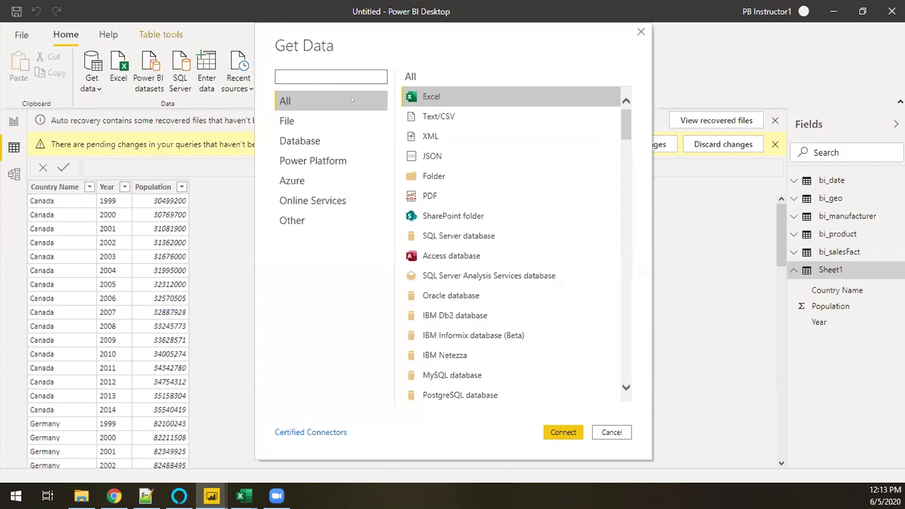
type("share")
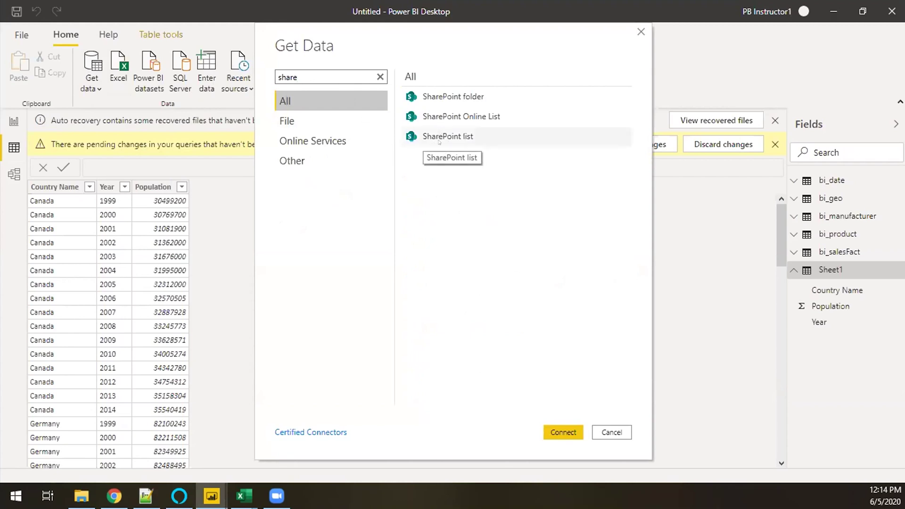
left_click(611, 432)
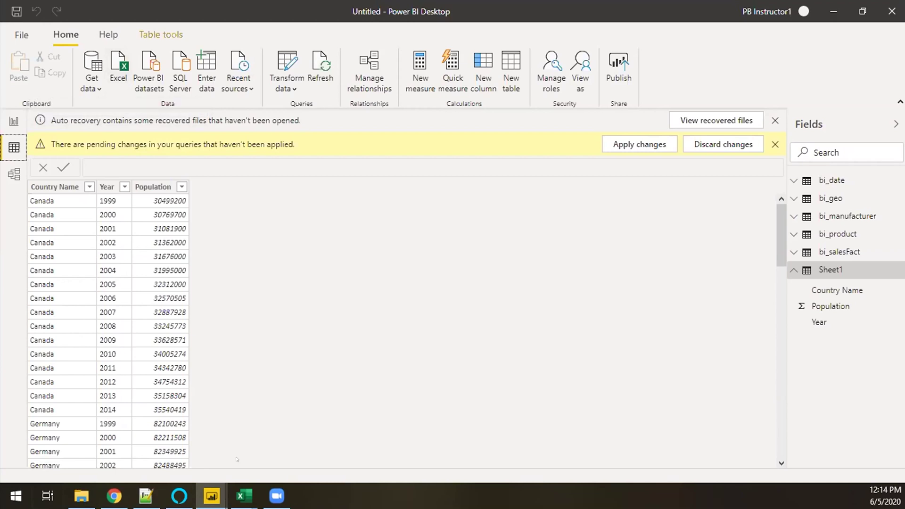
In the Power BI service's Get Data, choose Files and browse OneDrive - Business
left_click(118, 494)
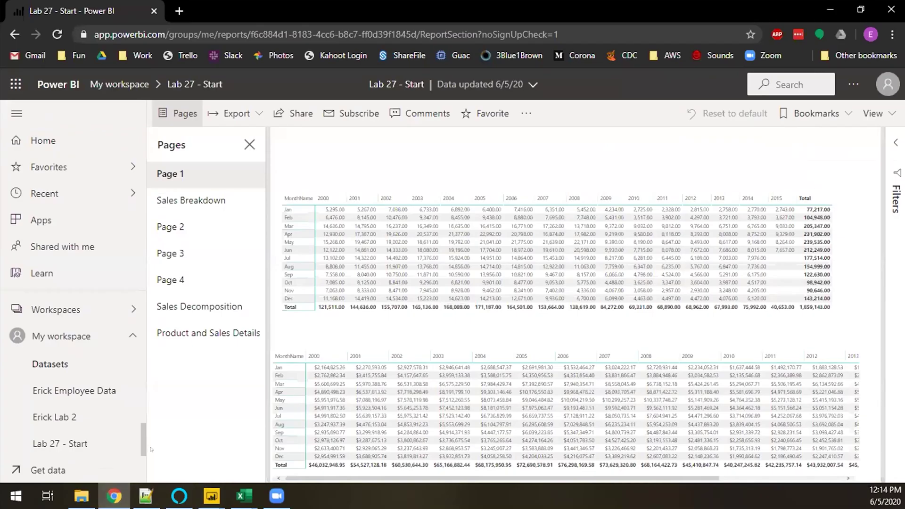
left_click(35, 470)
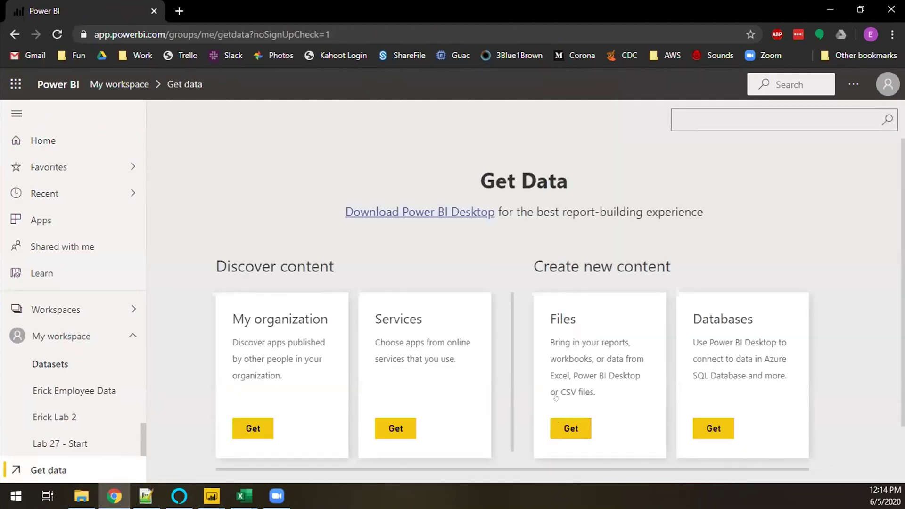
left_click(565, 427)
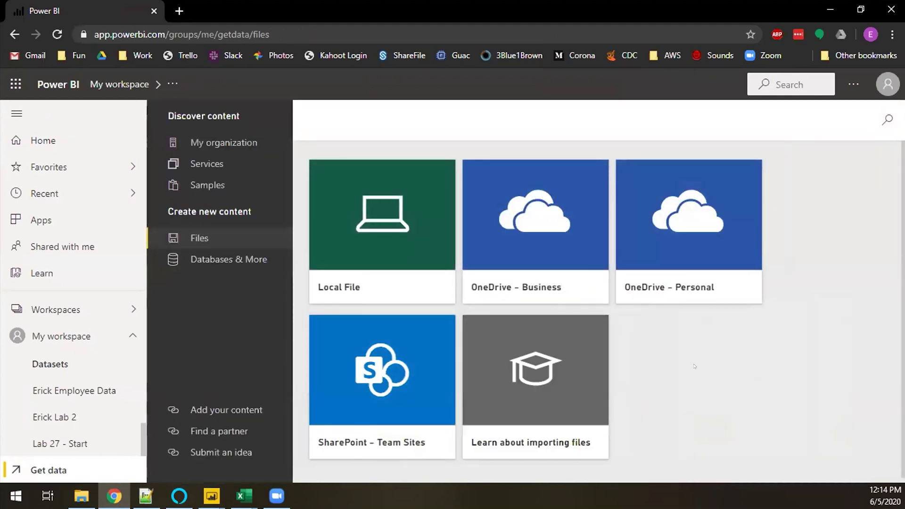
left_click(534, 229)
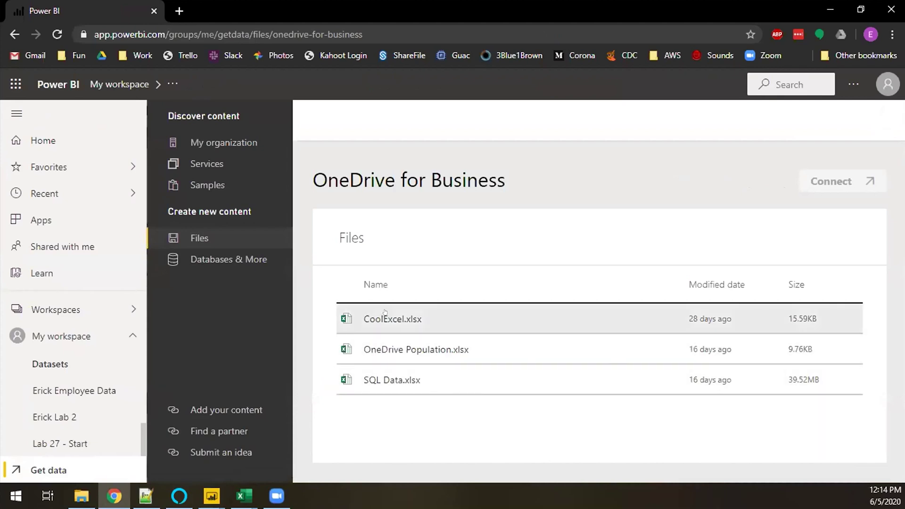
Connect CoolExcel.xlsx from OneDrive for Business to view and manage it as Excel in Power BI
left_click(384, 314)
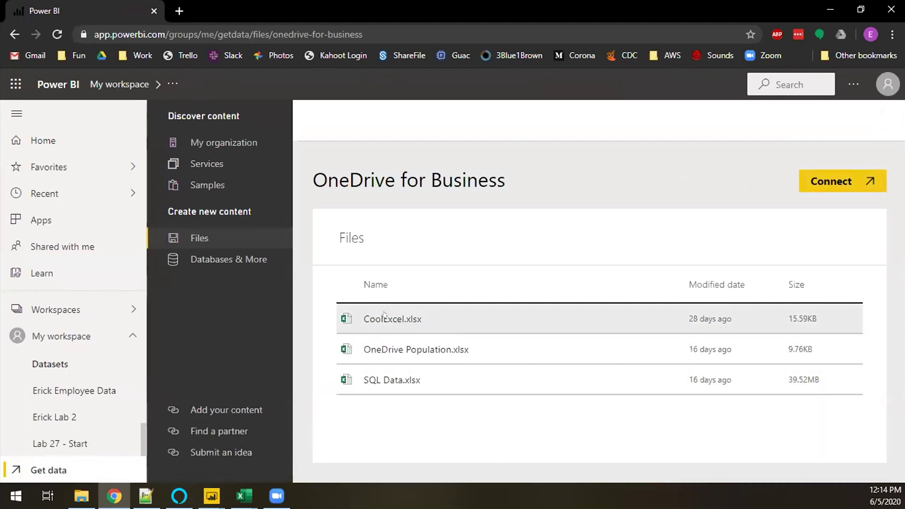
left_click(840, 183)
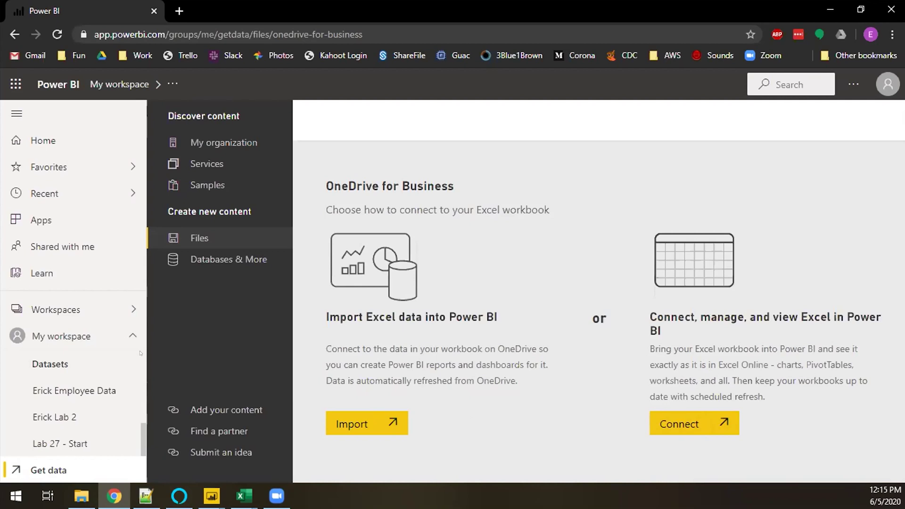
left_click(669, 421)
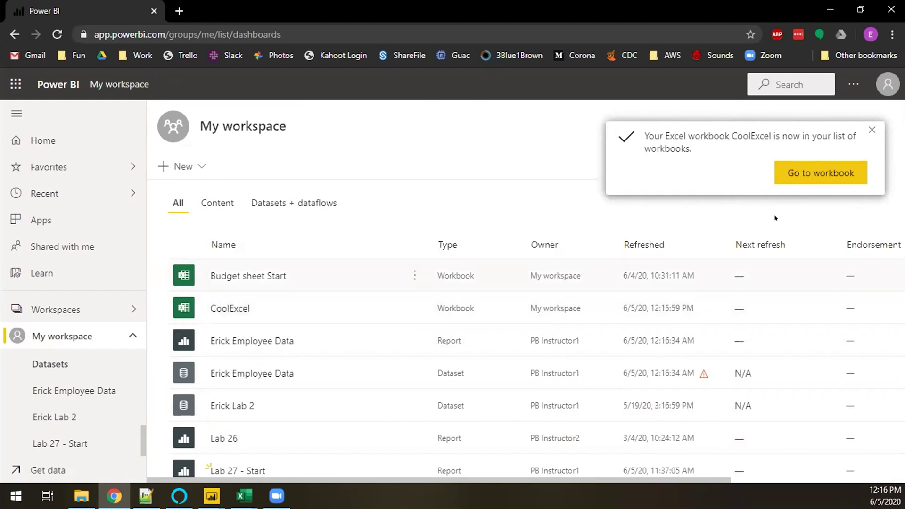
Dismiss the notification that the CoolExcel workbook was added
left_click(872, 130)
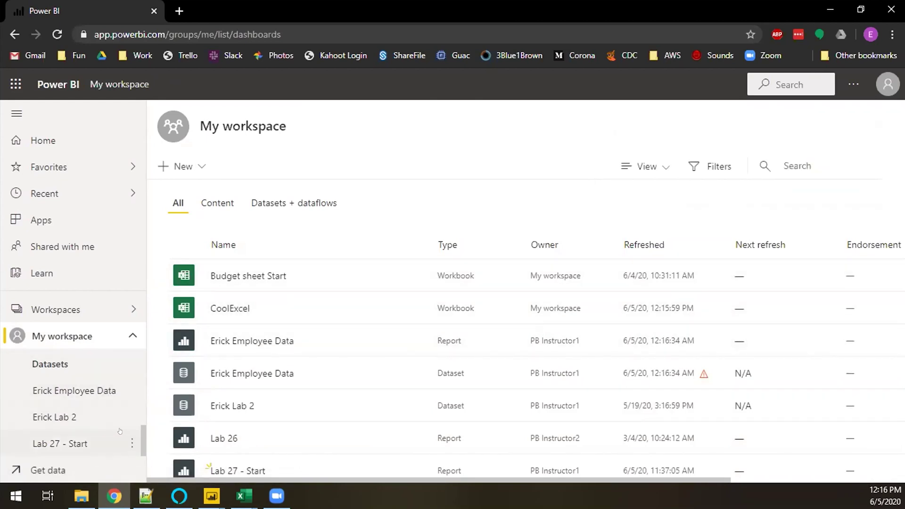
scroll(140, 440, "up", 2)
scroll(141, 440, "down", 2)
scroll(140, 428, "up", 1)
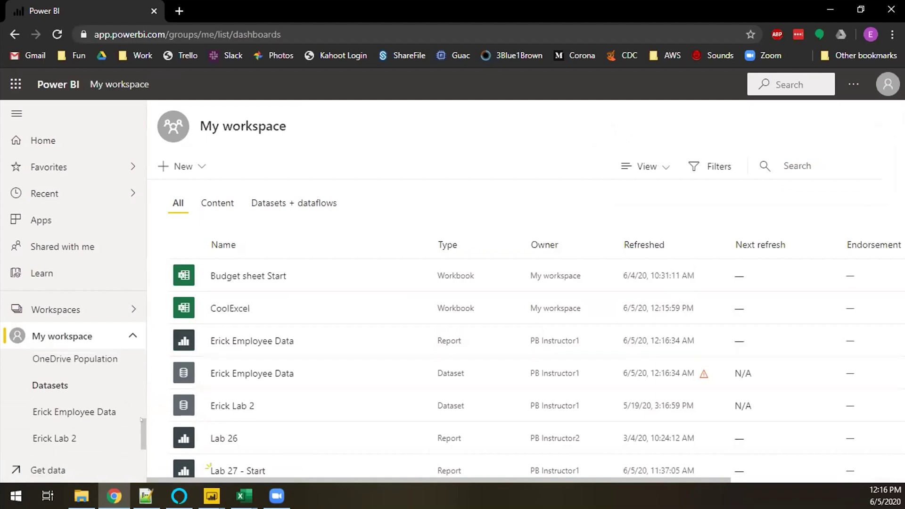
scroll(140, 427, "down", 1)
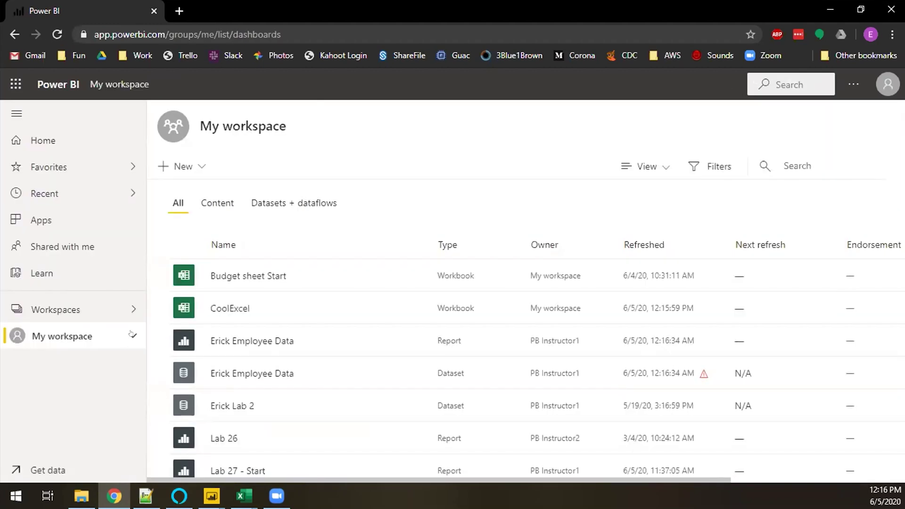
Expand My workspace and bring up More options for the CoolExcel workbook
left_click(89, 335)
left_click_drag(141, 355, 141, 407)
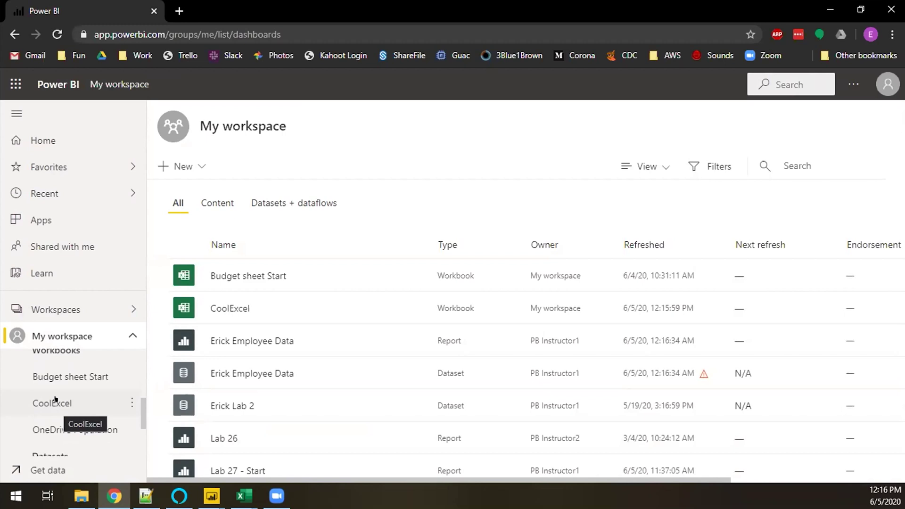
left_click(131, 401)
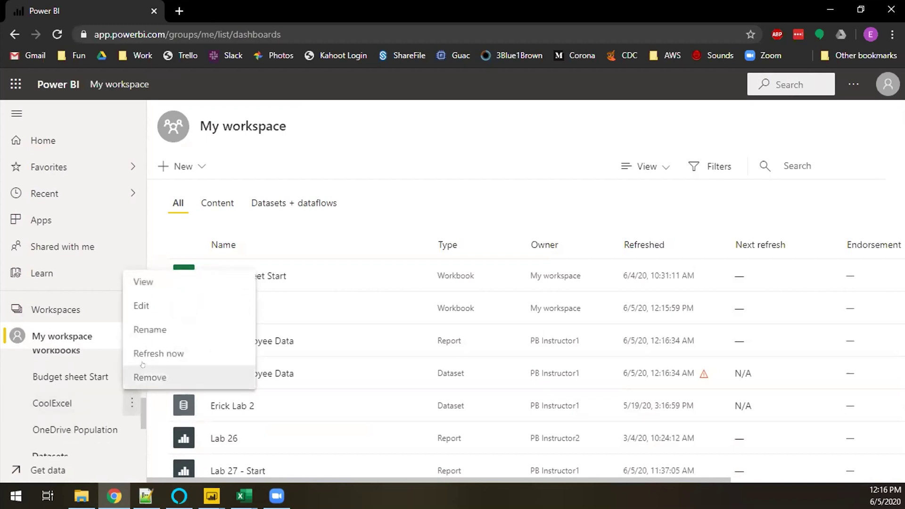